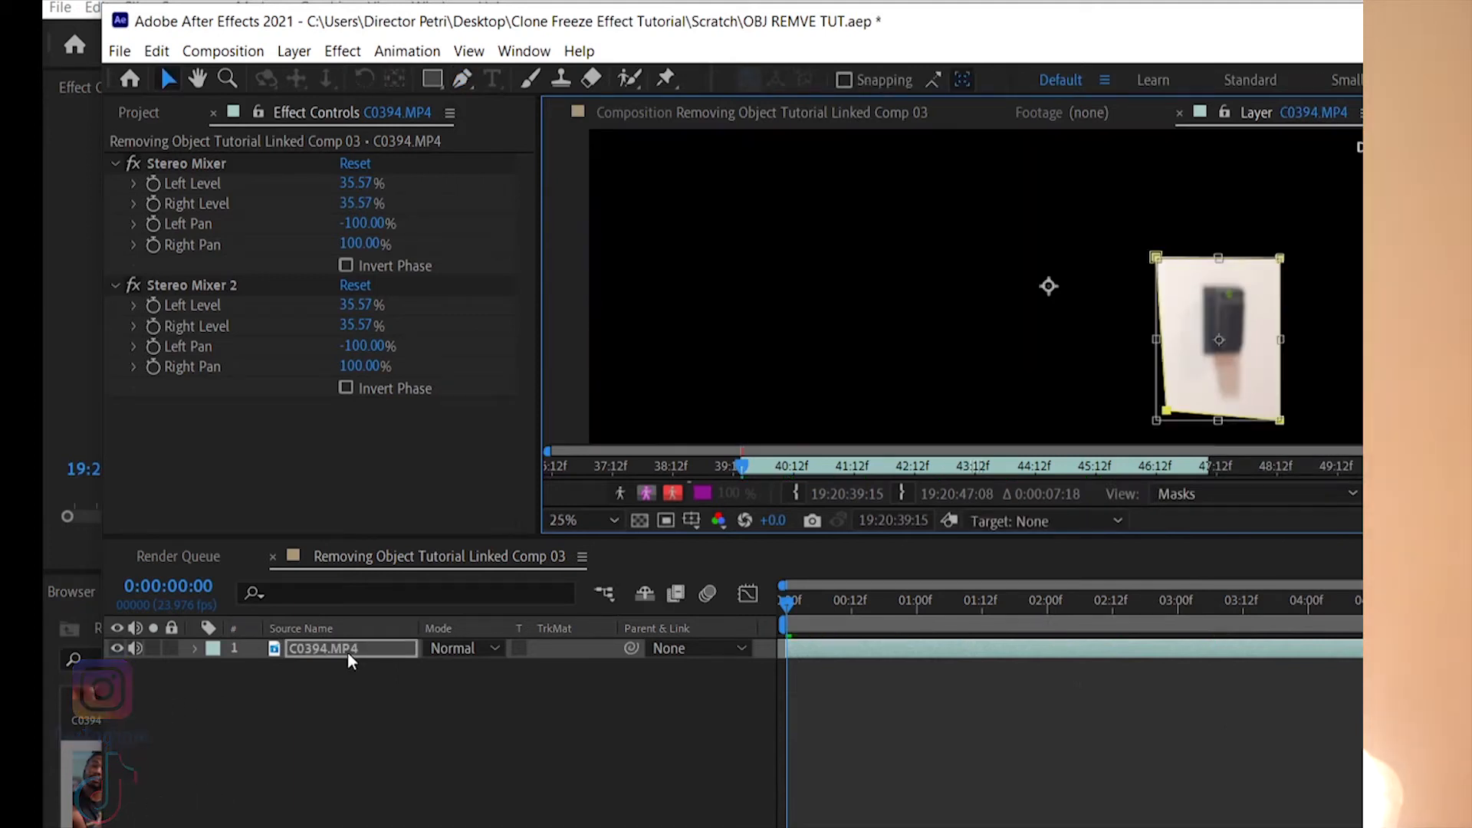
- Reveal Mask 1 on the C0394.MP4 layer and set its mask mode to None
click(343, 648)
key(m)
click(462, 669)
click(460, 693)
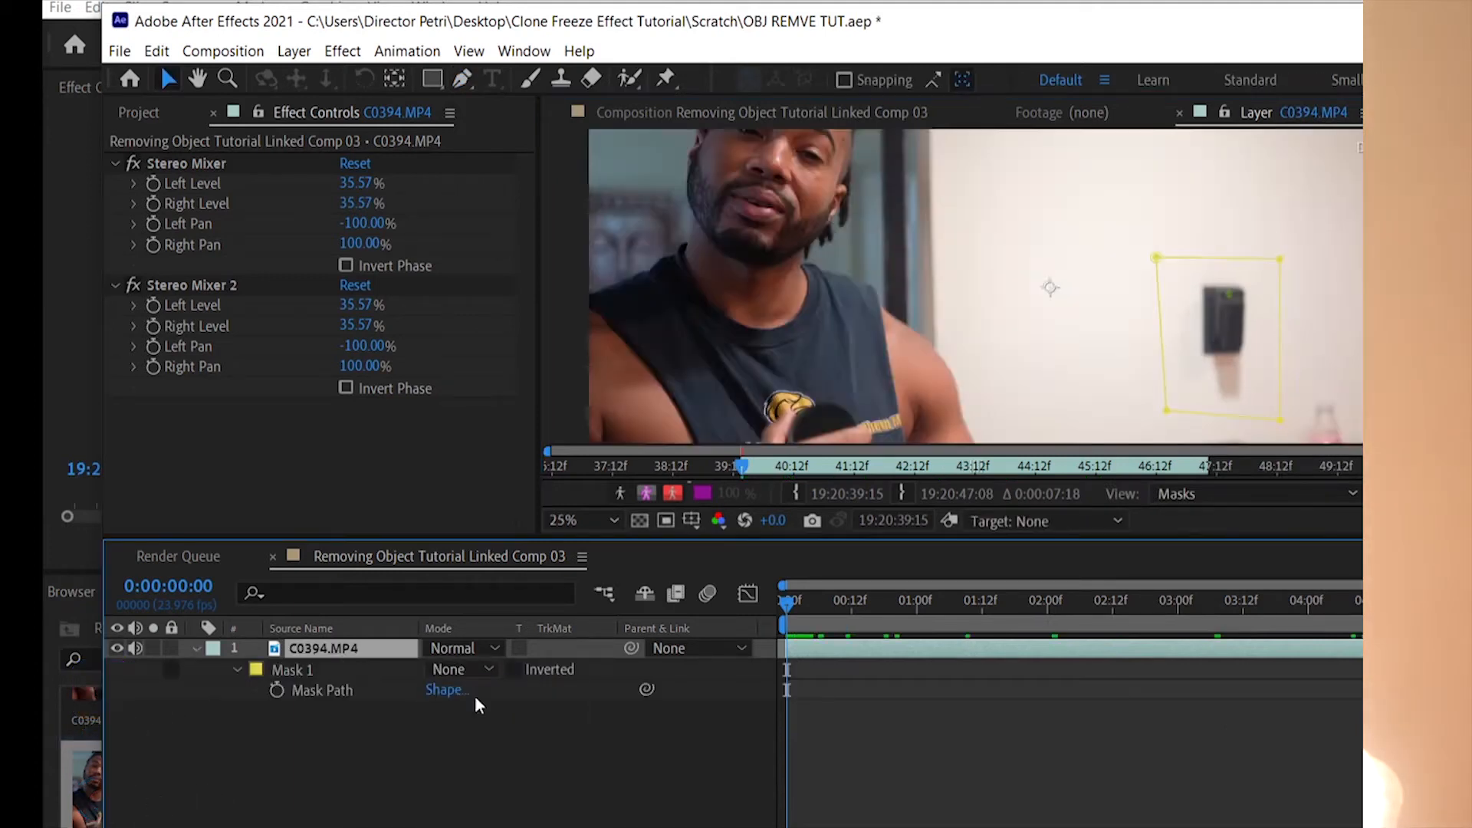
- Keyframe the Mask 1 path at 0:00:00:00 and shift the whole mask slightly up and right at 0:00:01:07
drag(799, 600, 748, 563)
click(275, 688)
click(958, 605)
drag(1163, 413, 1177, 403)
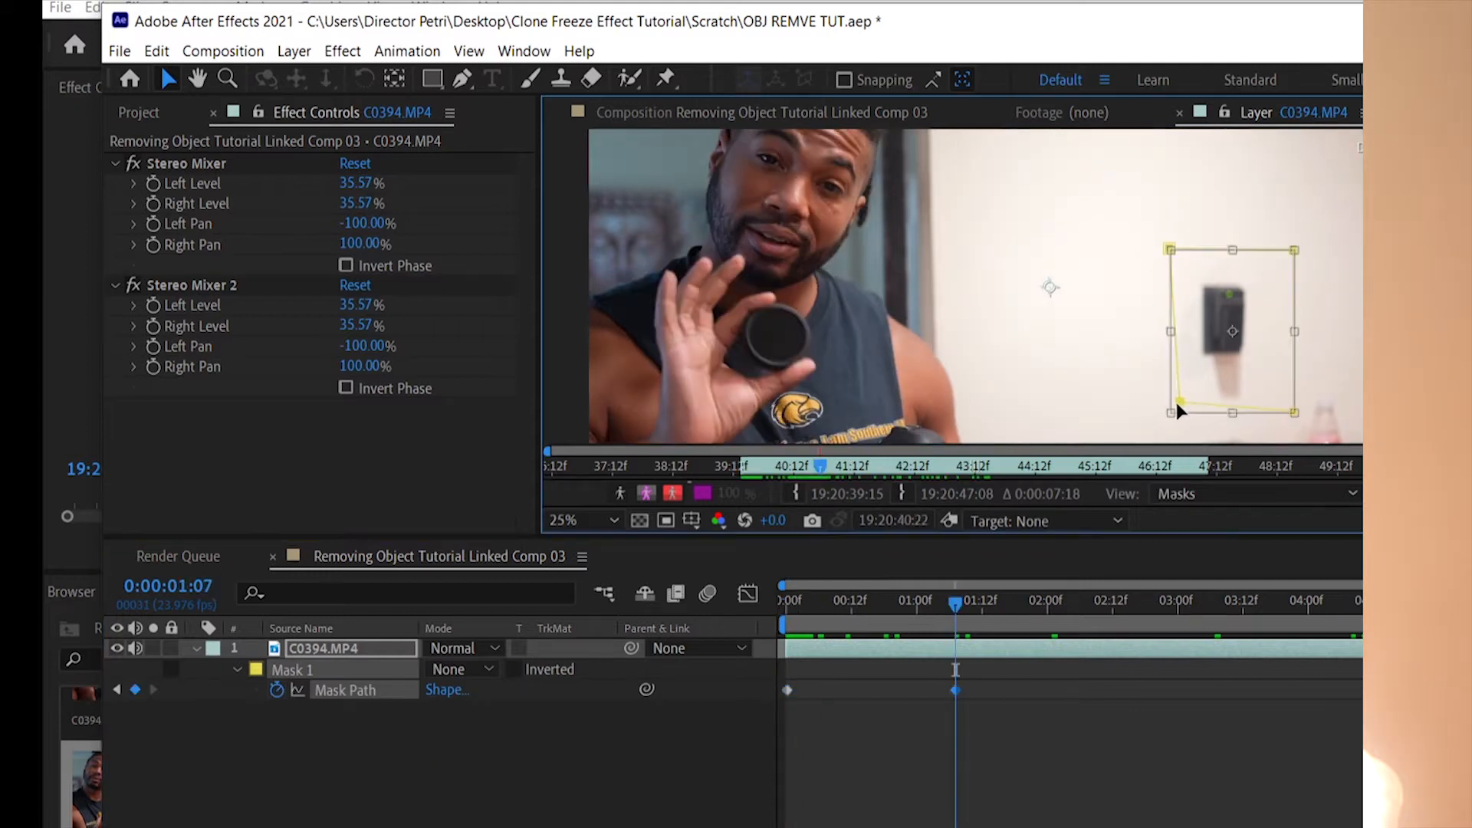
click(1176, 393)
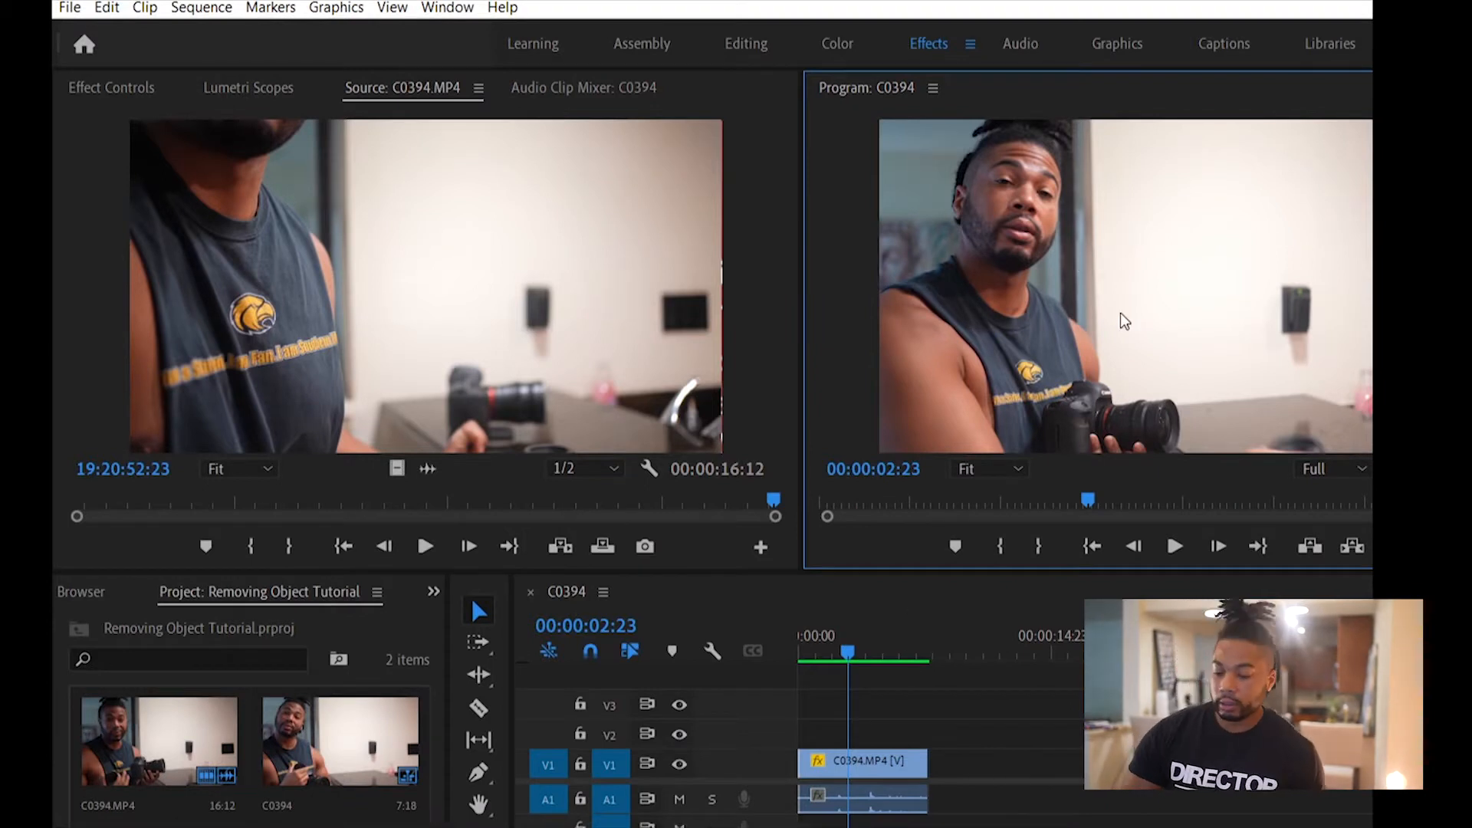
- In Premiere Pro, play back the C0394 sequence in an enlarged Program monitor and restore the normal layout
key(grave)
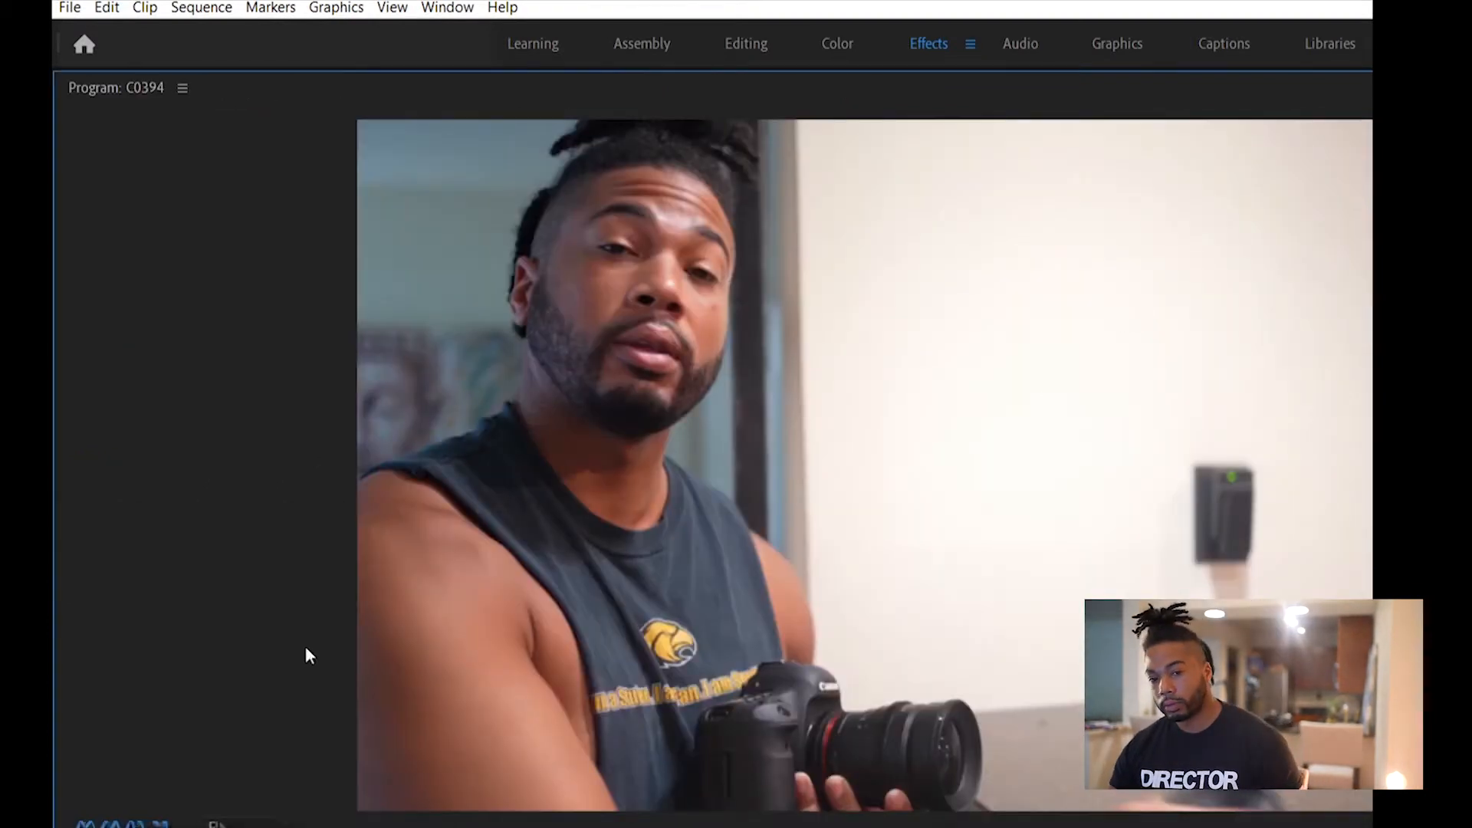
drag(276, 825, 53, 825)
key(space)
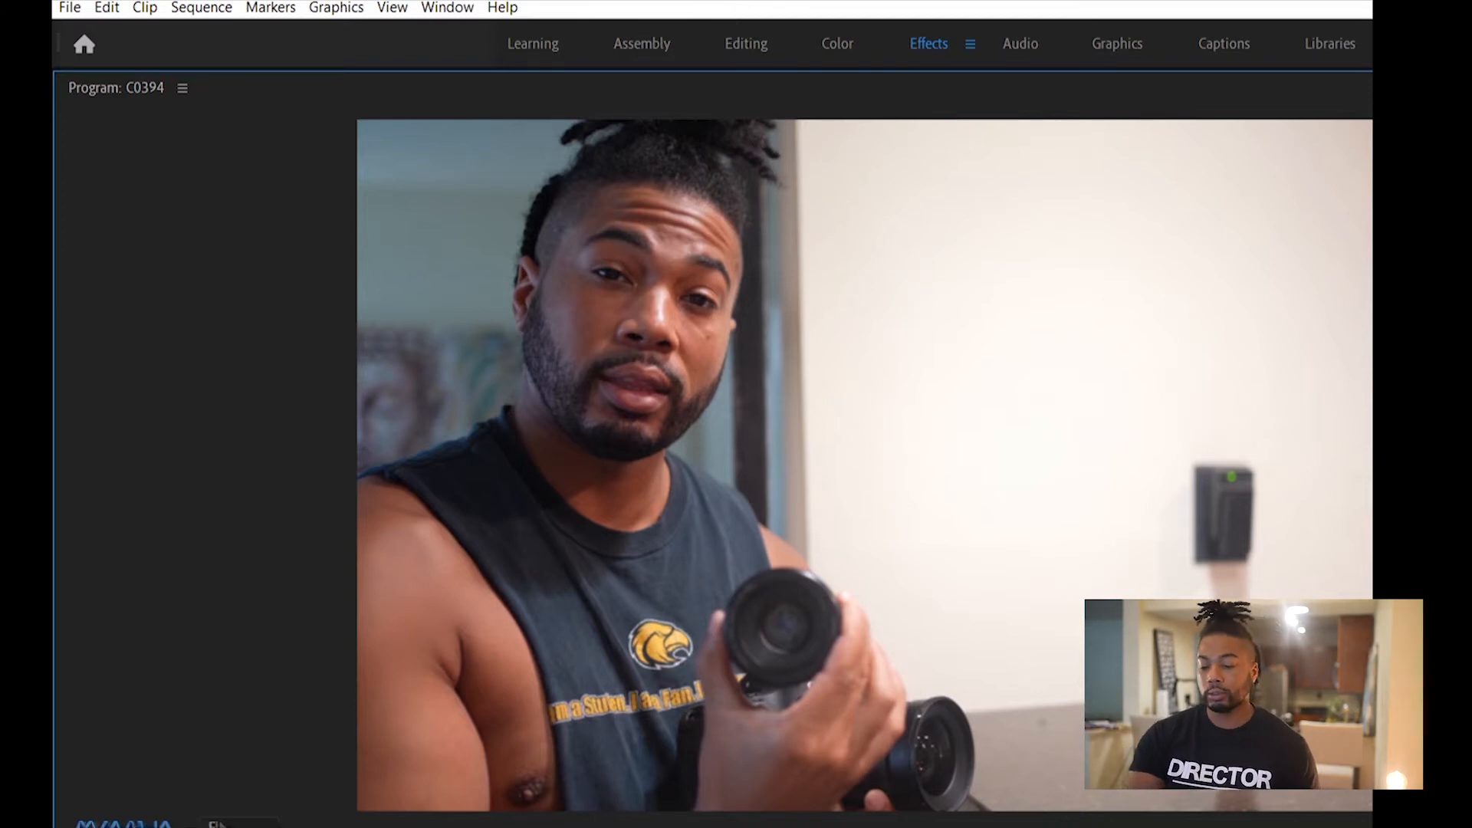
key(grave)
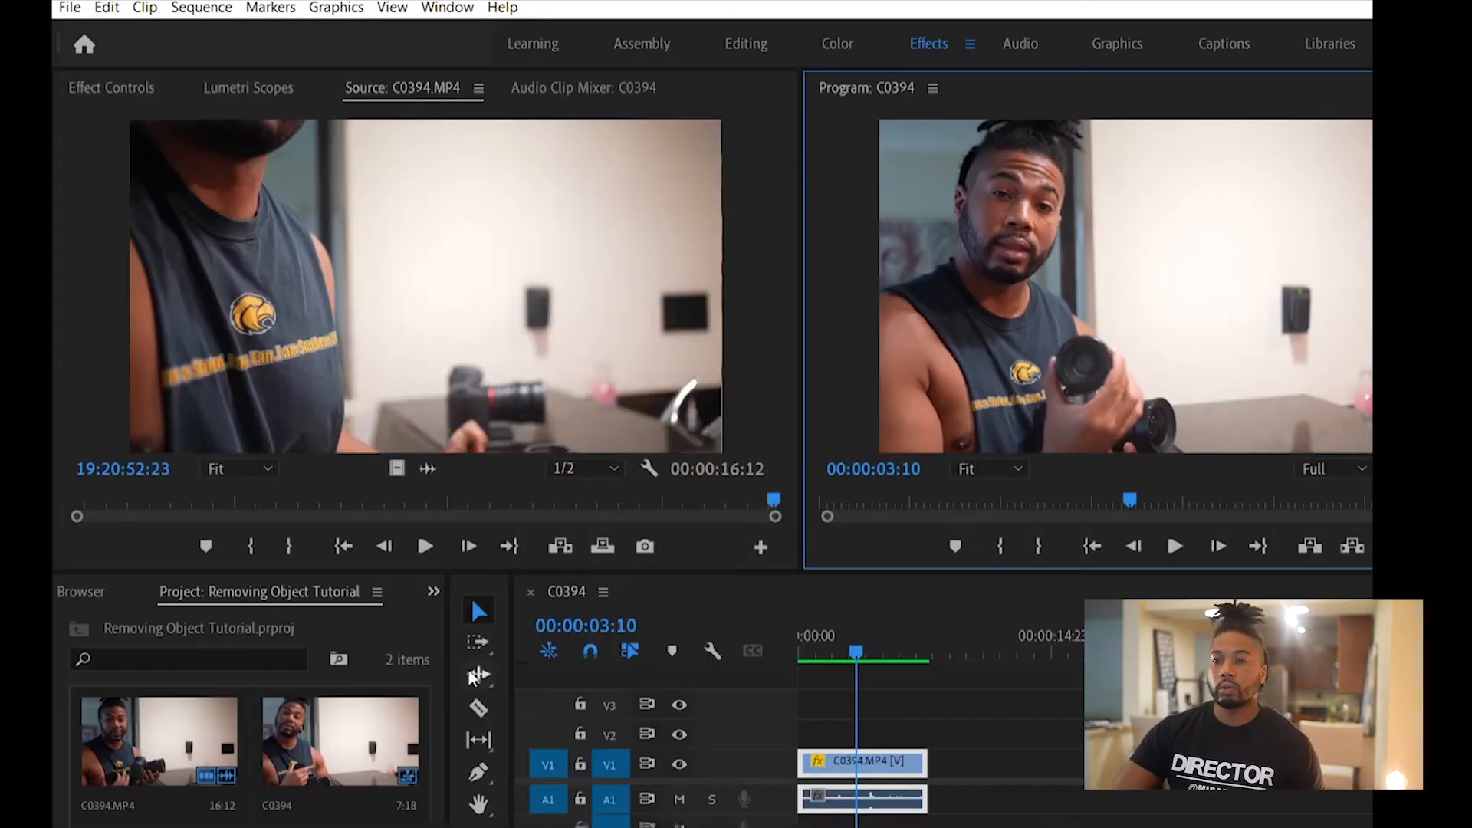
- Replace the C0394.MP4 timeline clip with an After Effects composition, saving the new project as OBJ REMVE TUT in the Scratch folder
drag(857, 656, 790, 673)
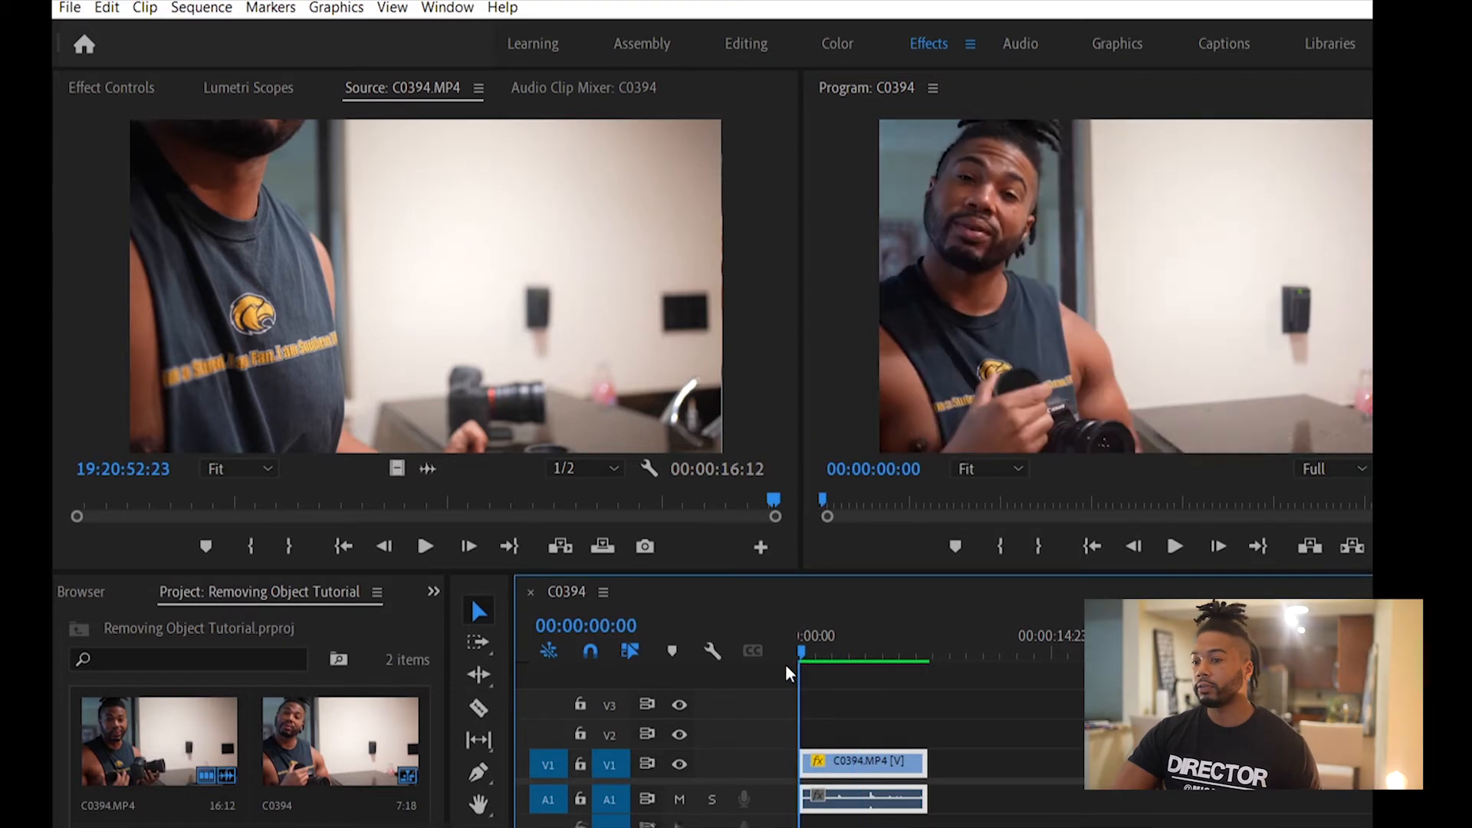
right_click(878, 774)
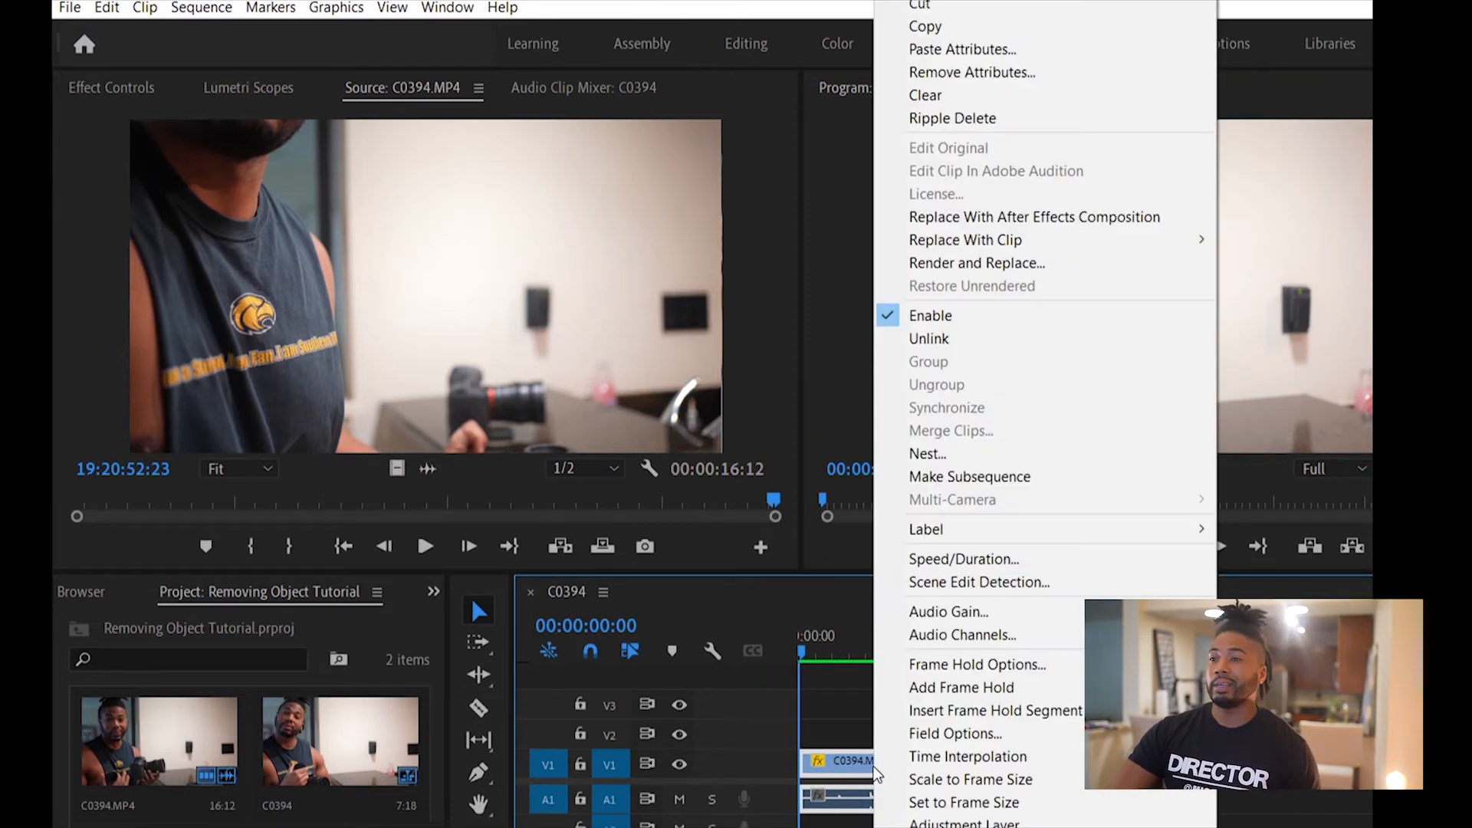
click(1031, 218)
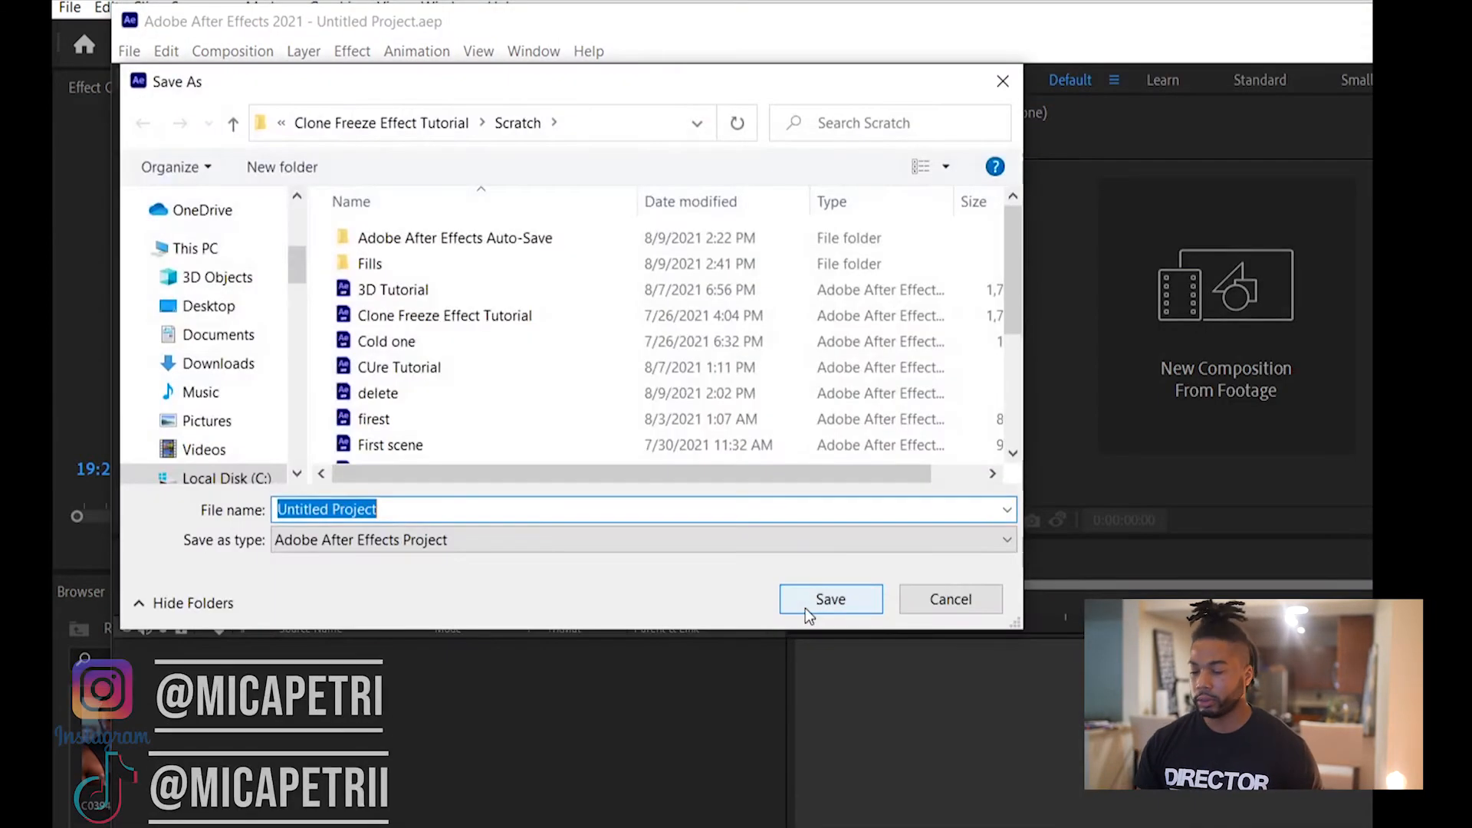
text(OB)
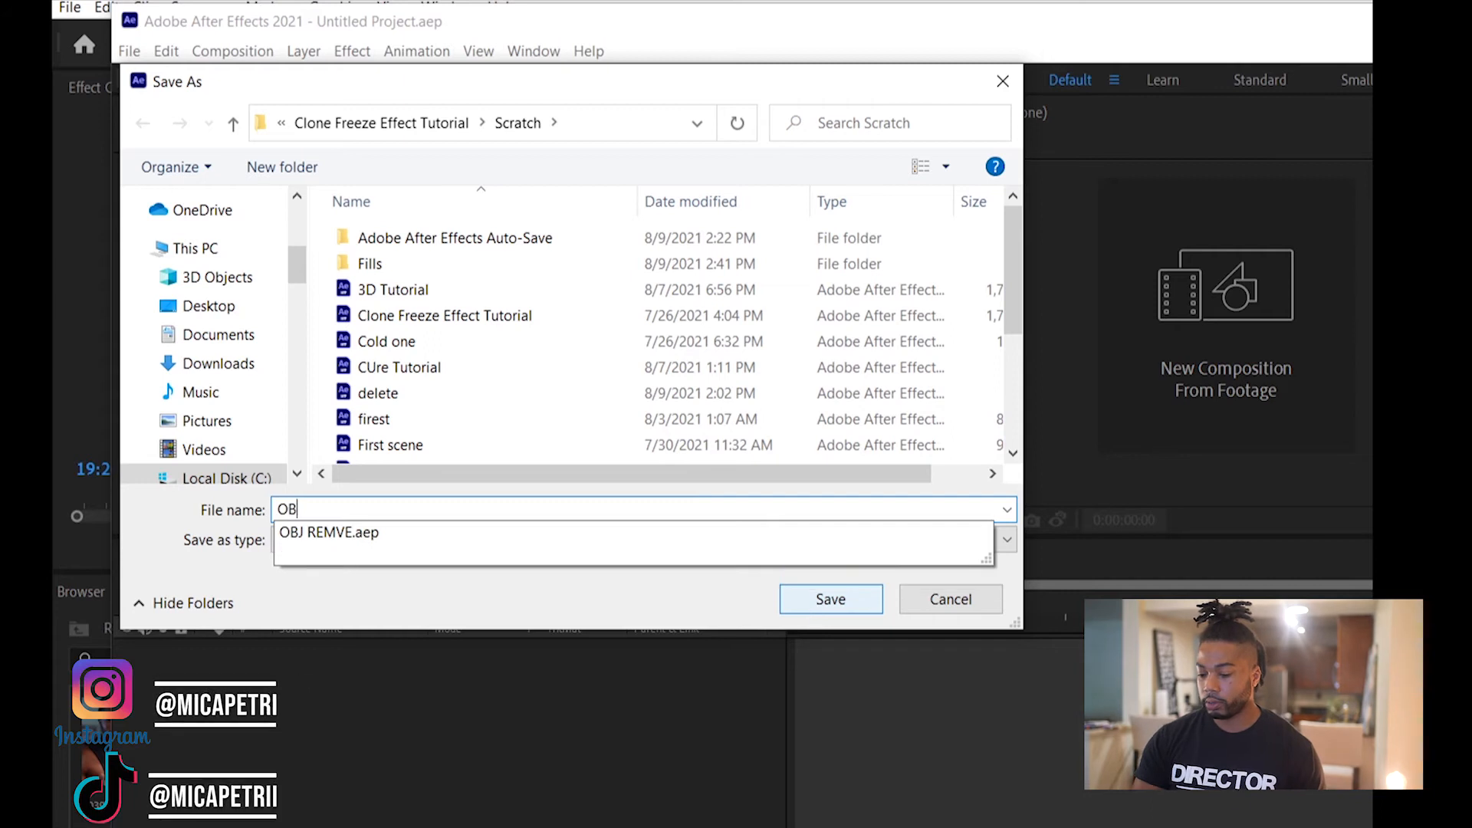
text(J REMVE TUT)
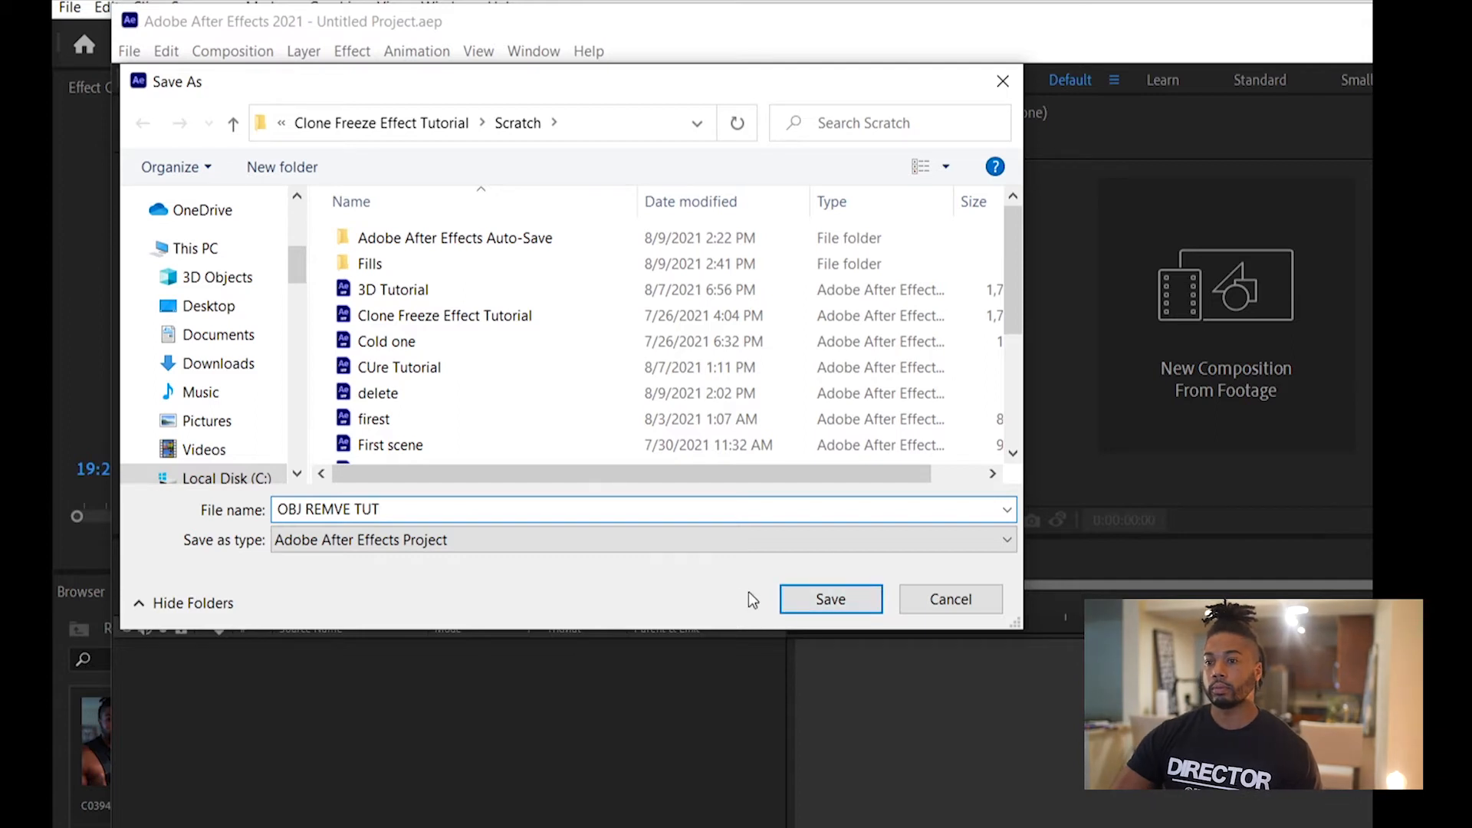
click(799, 604)
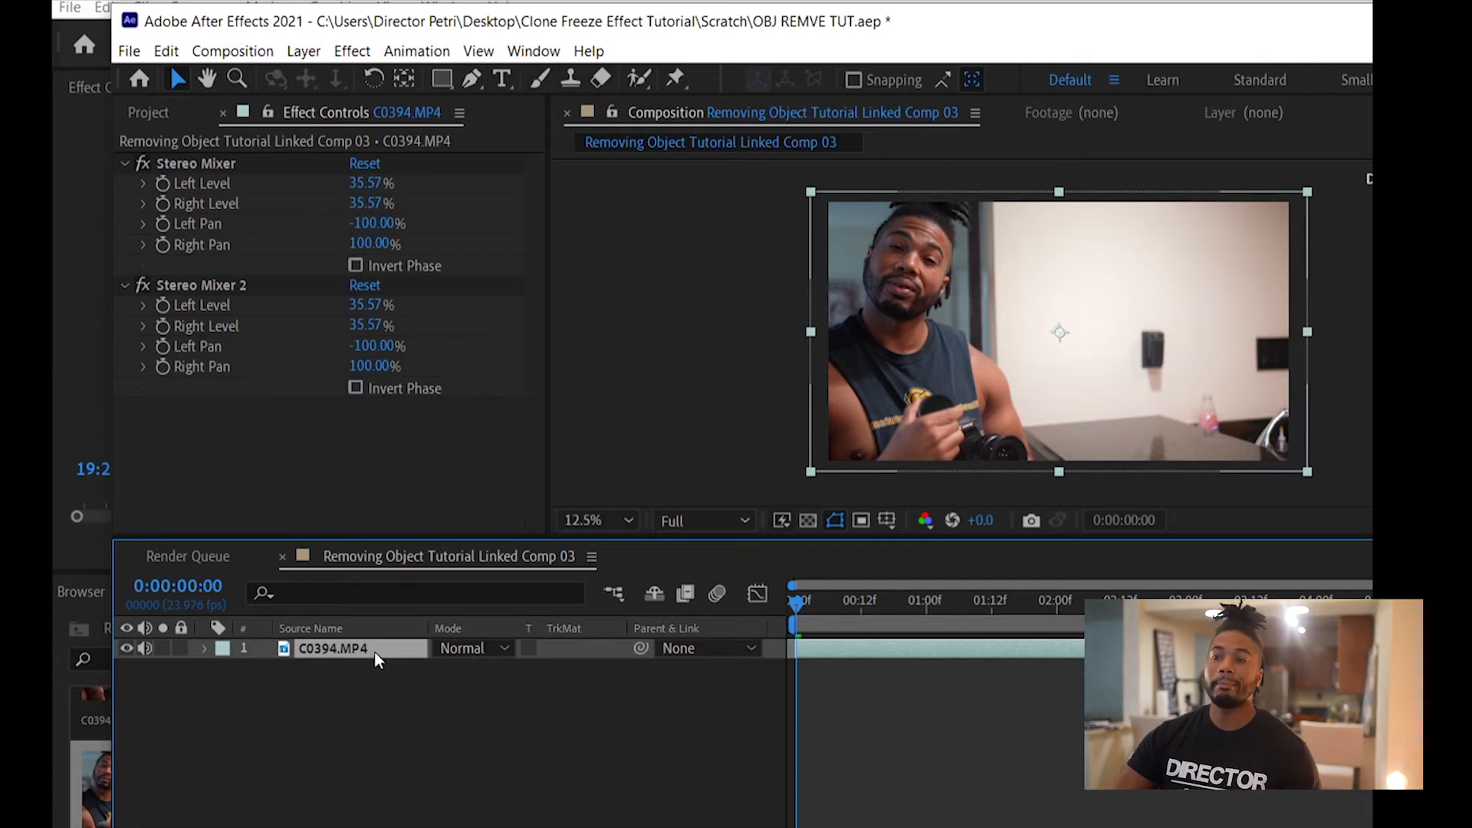
- Try the composition preview at Third resolution from the start of the timeline and set it back to Full
mouse_move(799, 604)
mouse_down()
mouse_move(1365, 604)
mouse_move(780, 604)
mouse_up()
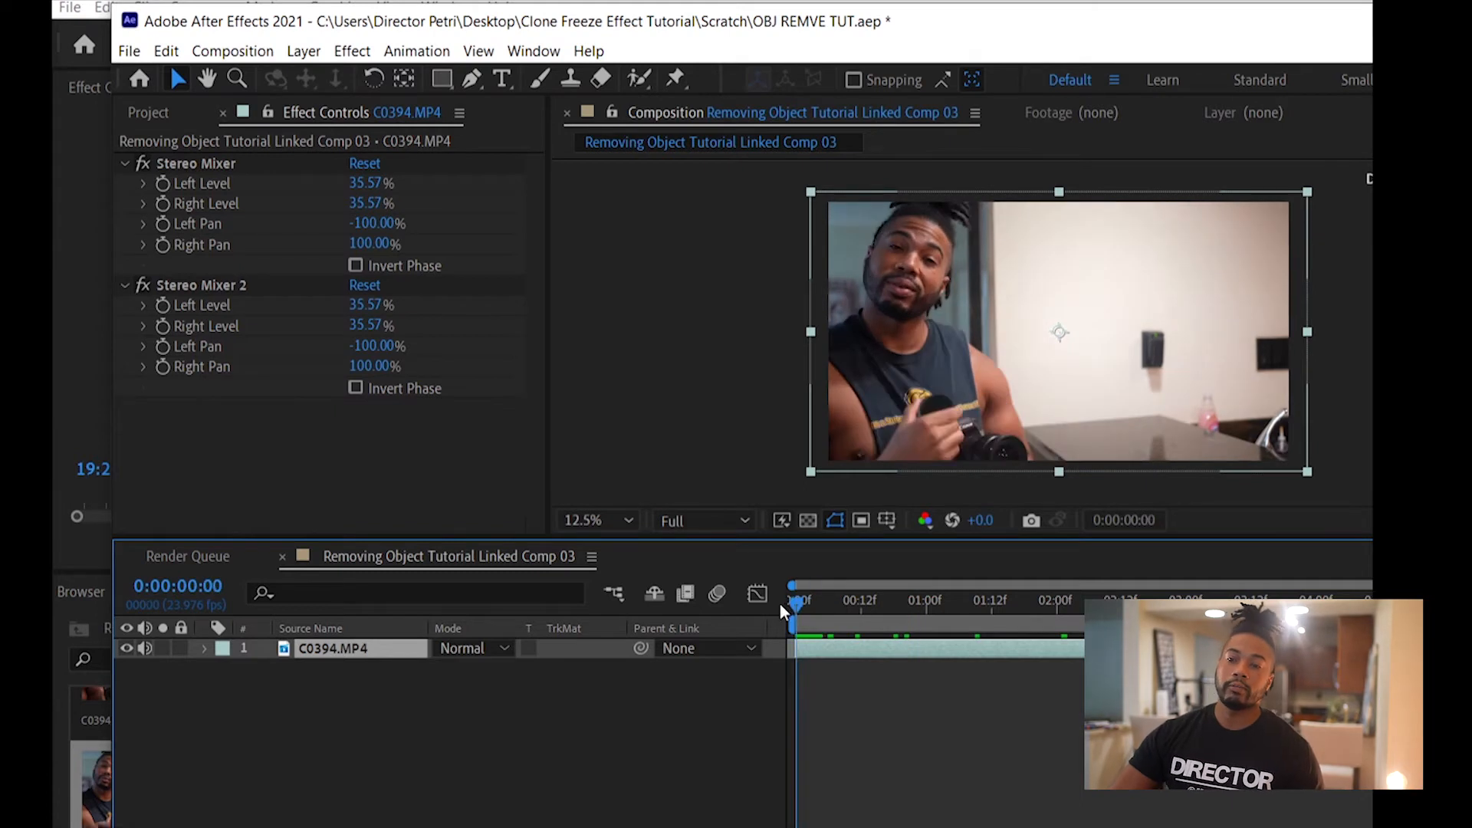
click(733, 532)
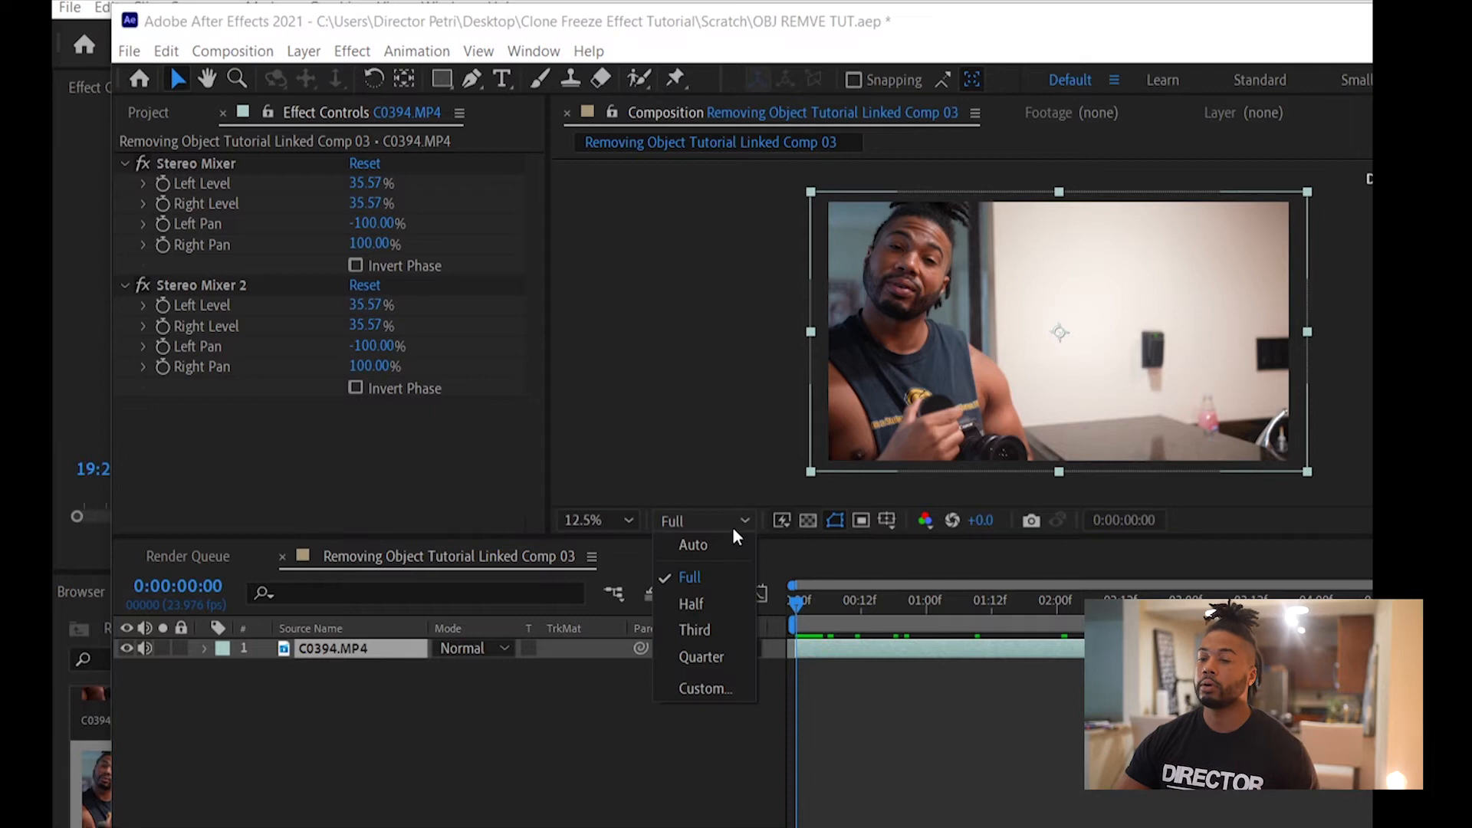
click(697, 627)
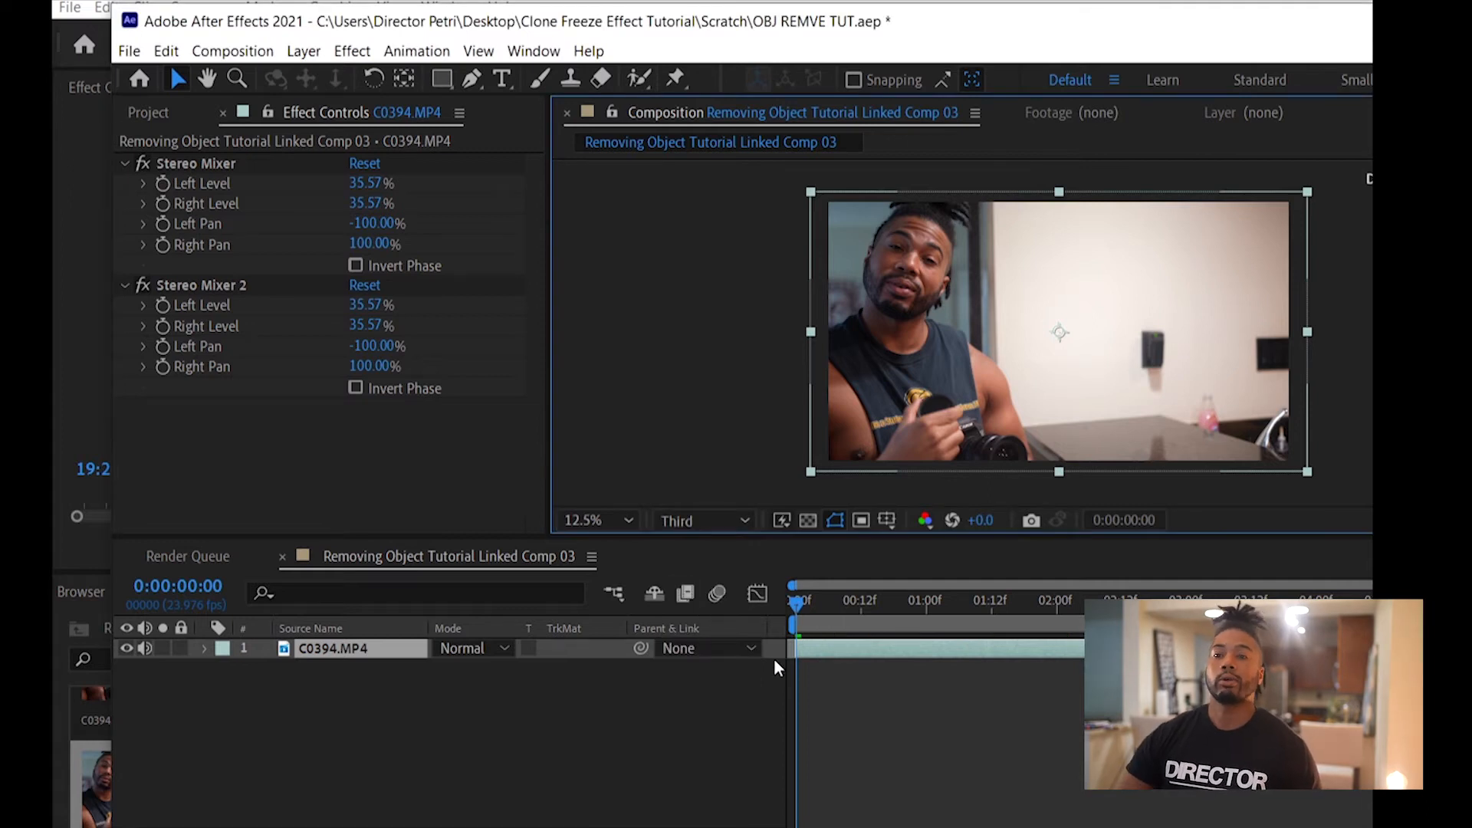
click(719, 519)
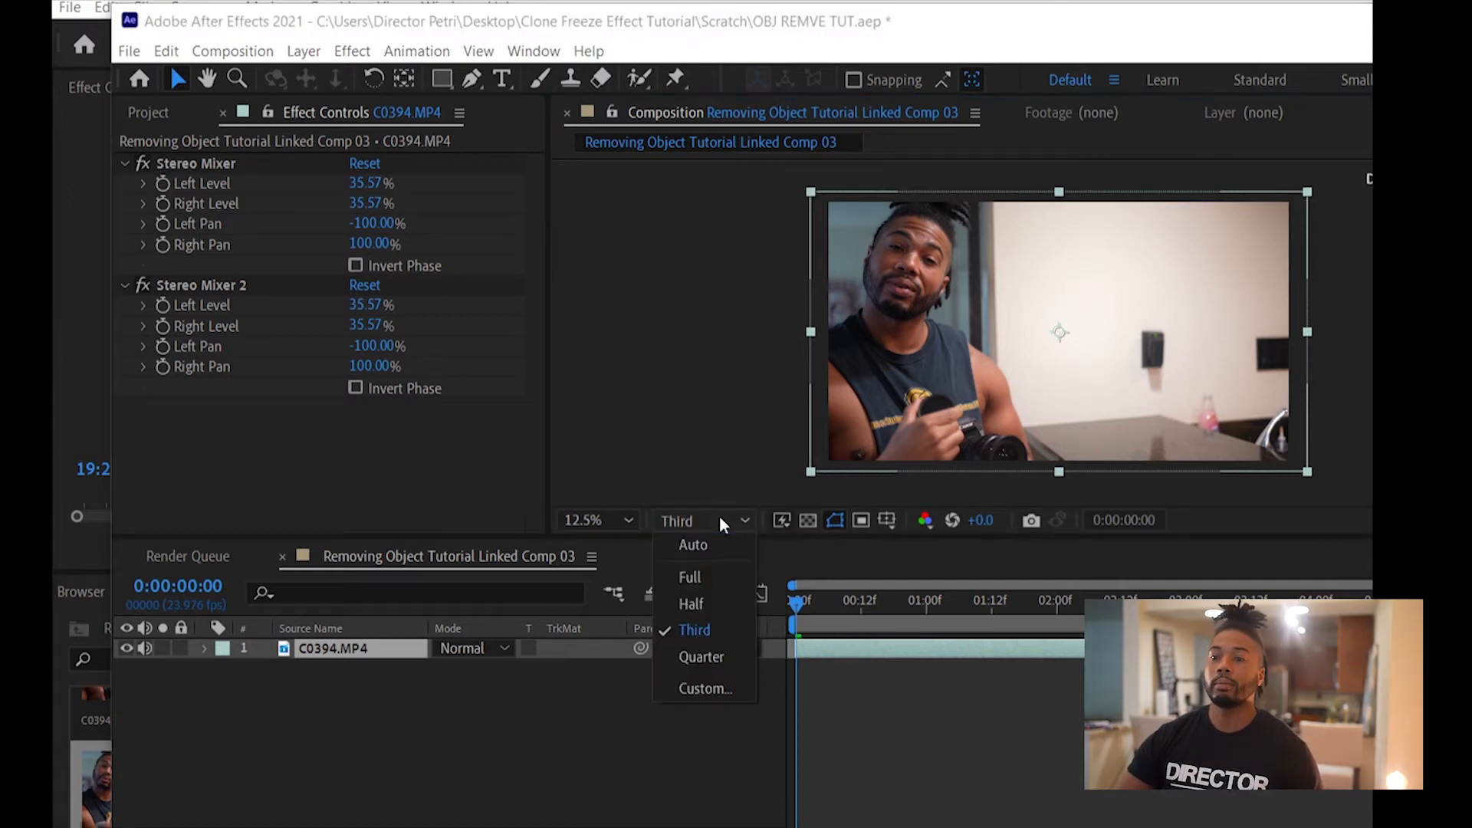
click(736, 576)
- Open C0394.MP4 in the Layer view and draw a closed four-point Pen mask around the black device on the wall
double_click(403, 653)
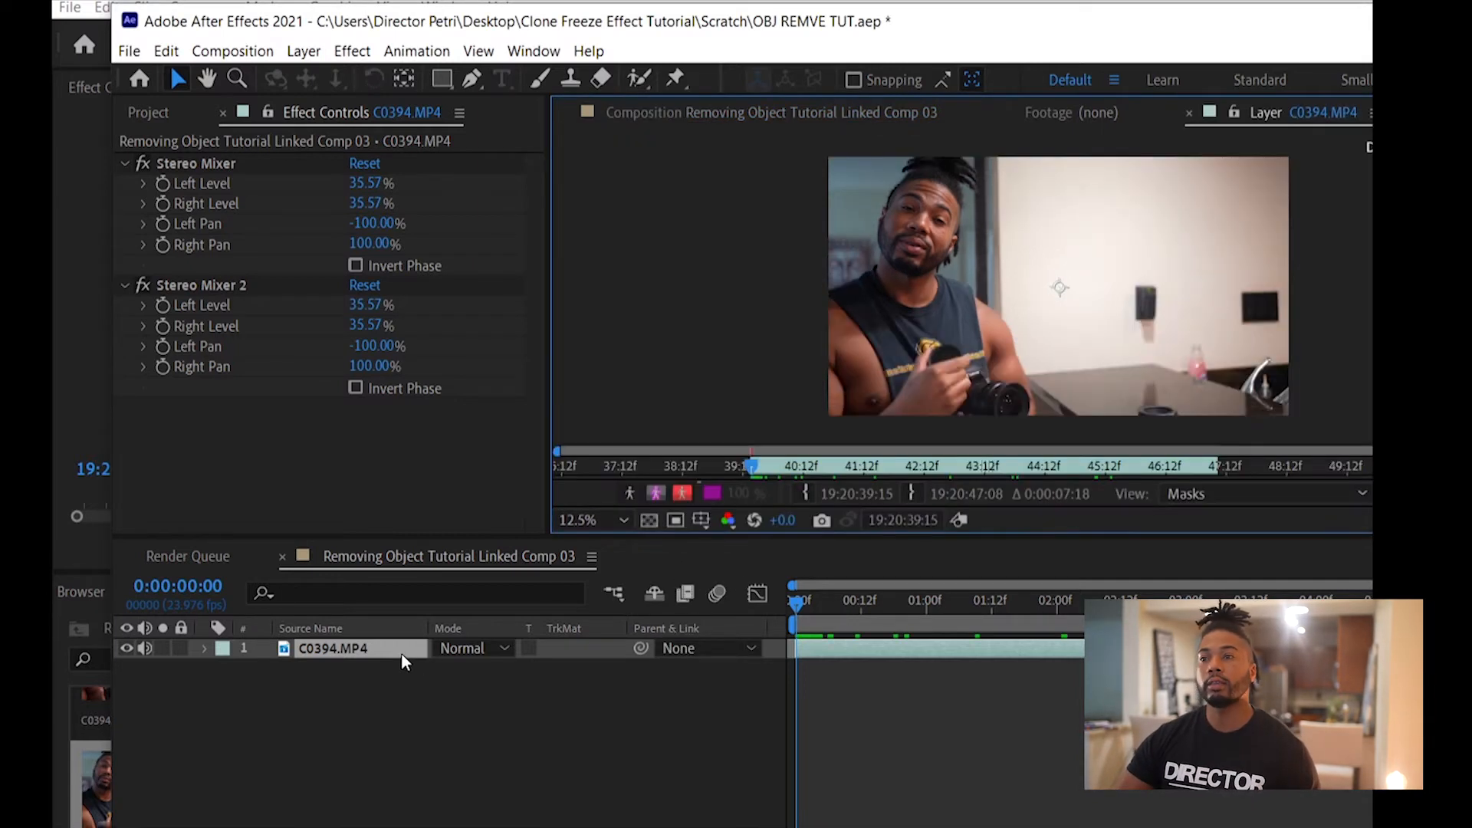
click(472, 80)
key(g)
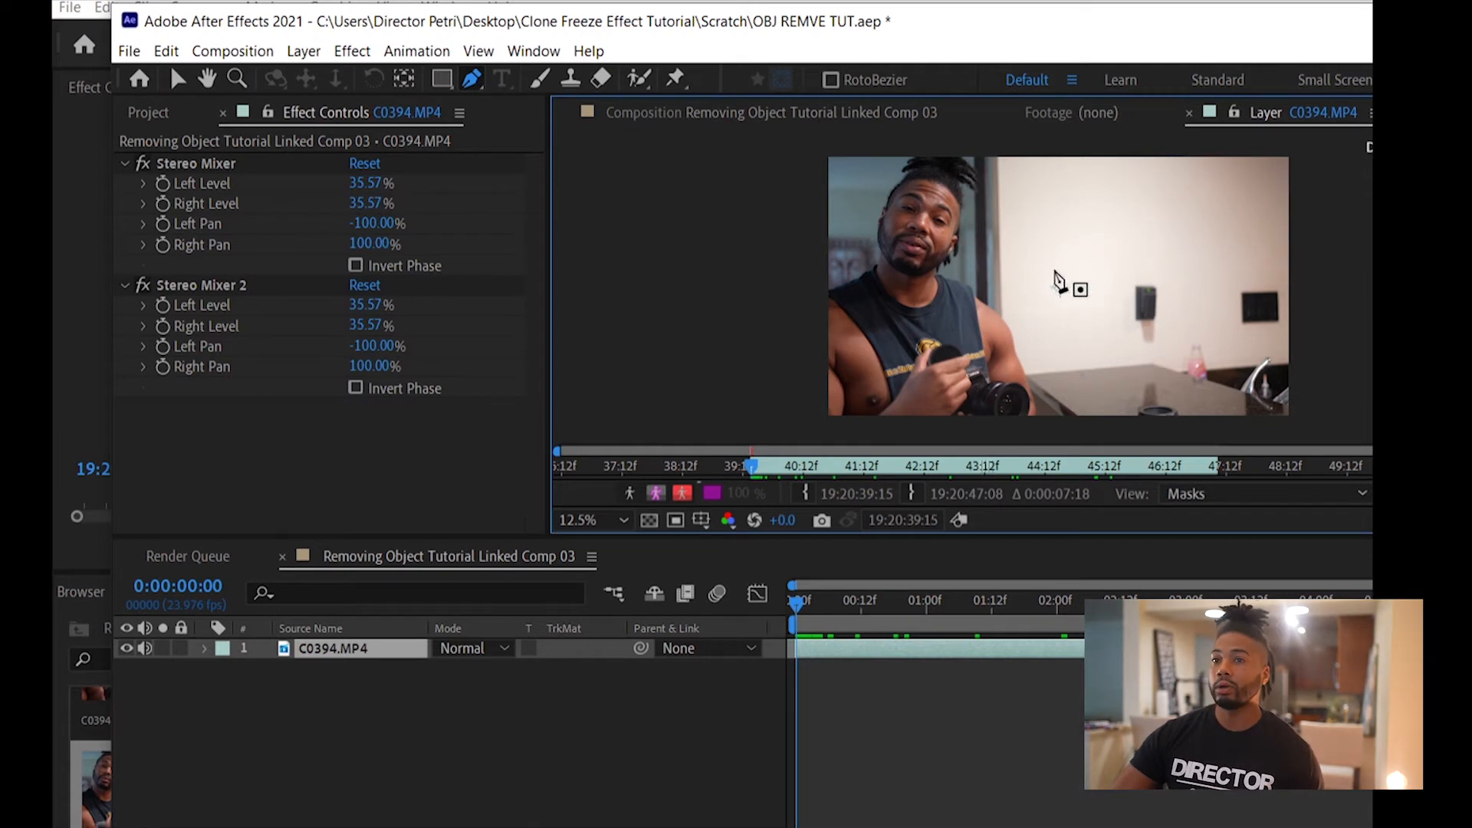
click(1060, 288)
key(period)
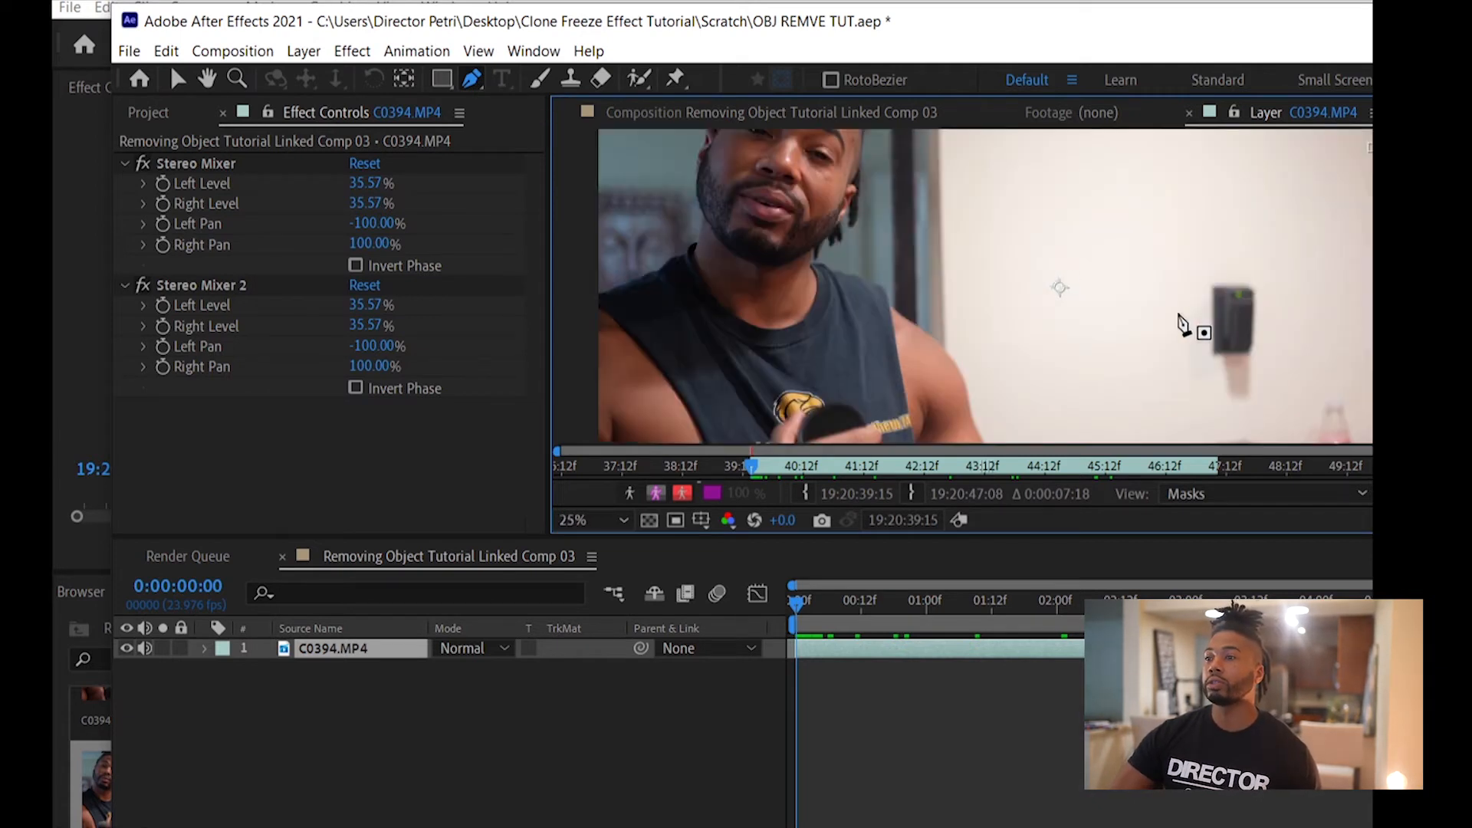
click(1165, 257)
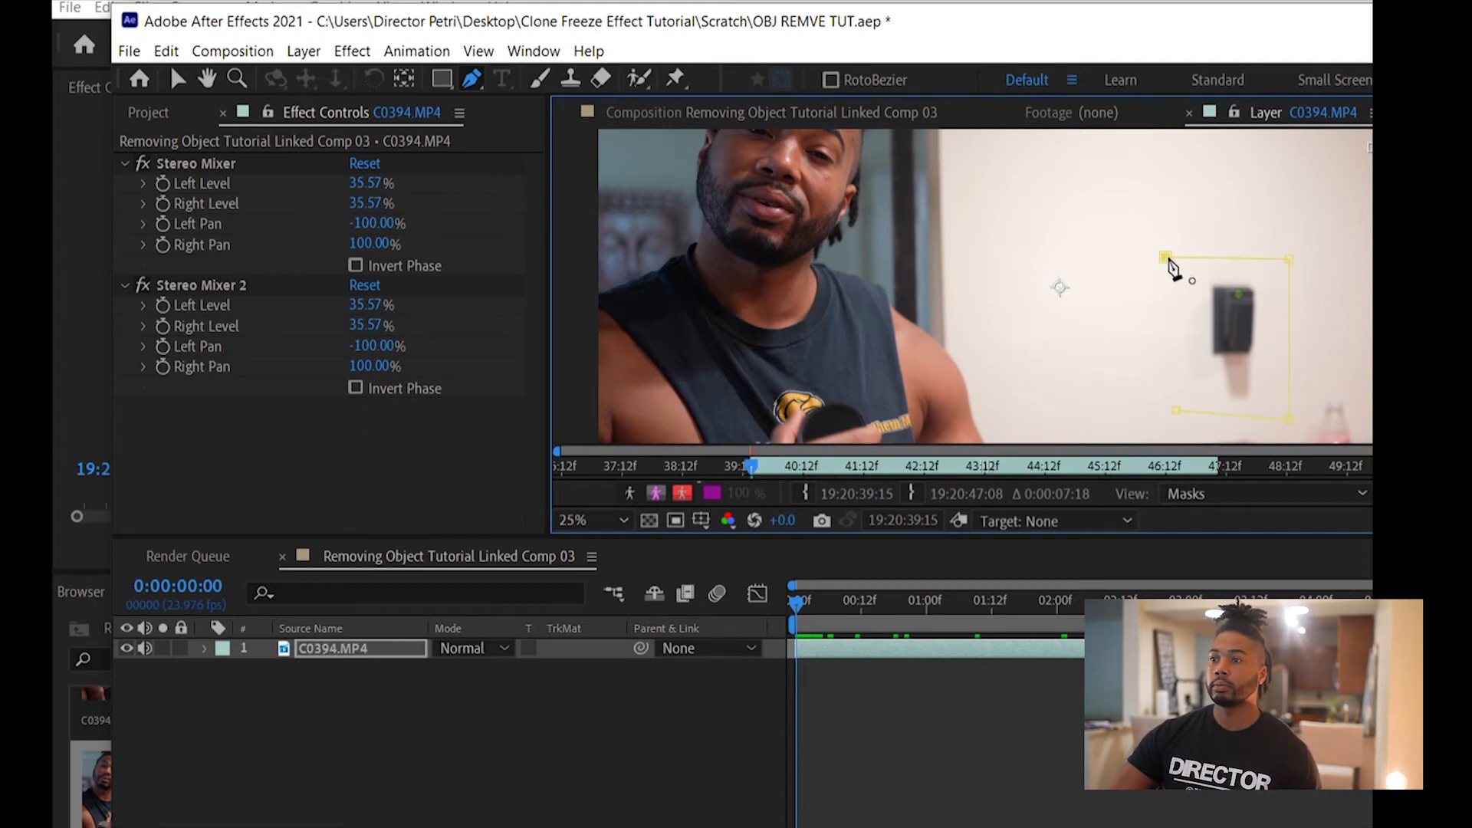
click(1165, 257)
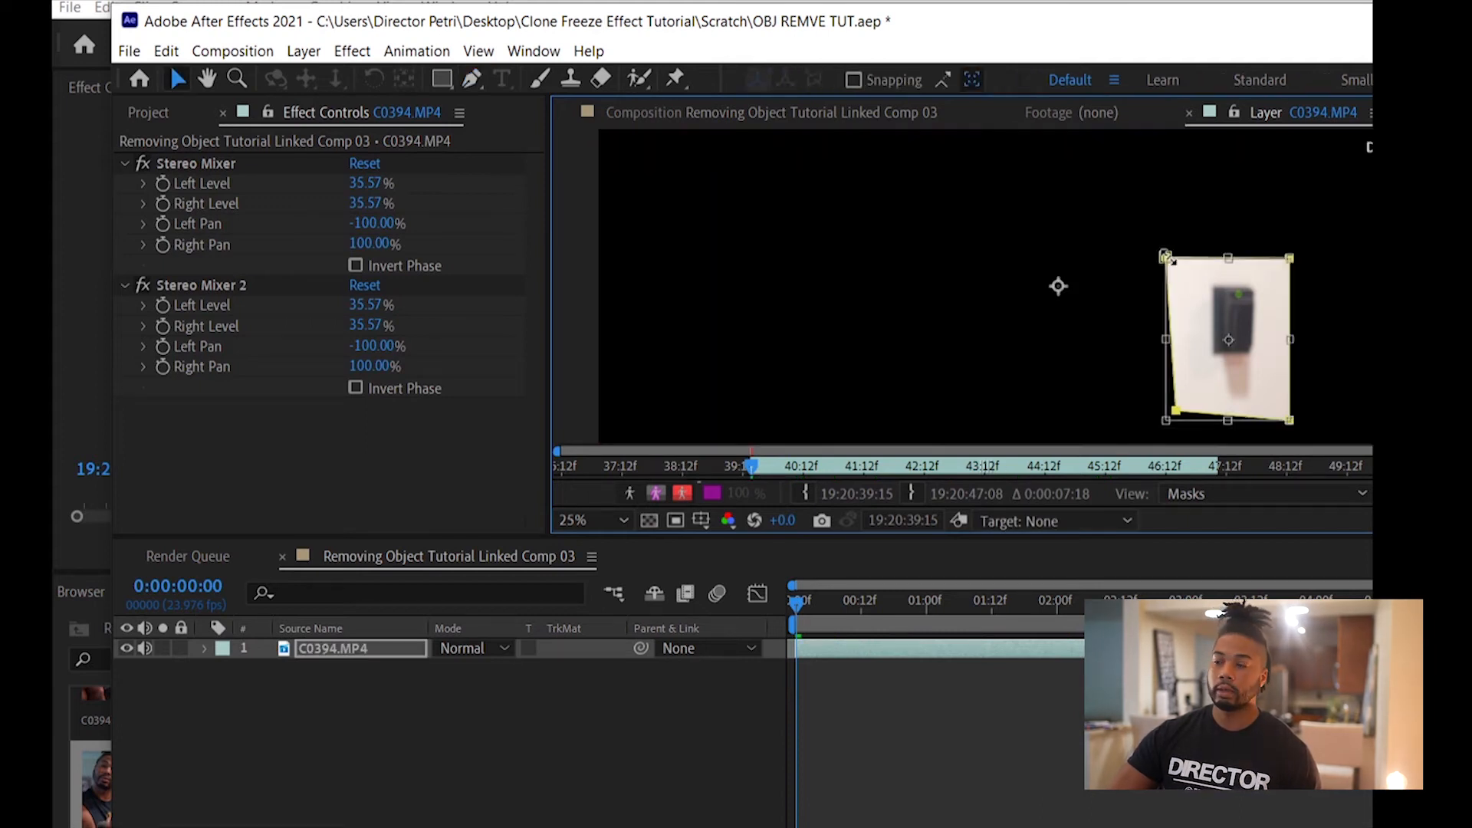
- Show the mask properties of the C0394.MP4 layer and set Mask 1's mode to None
click(354, 649)
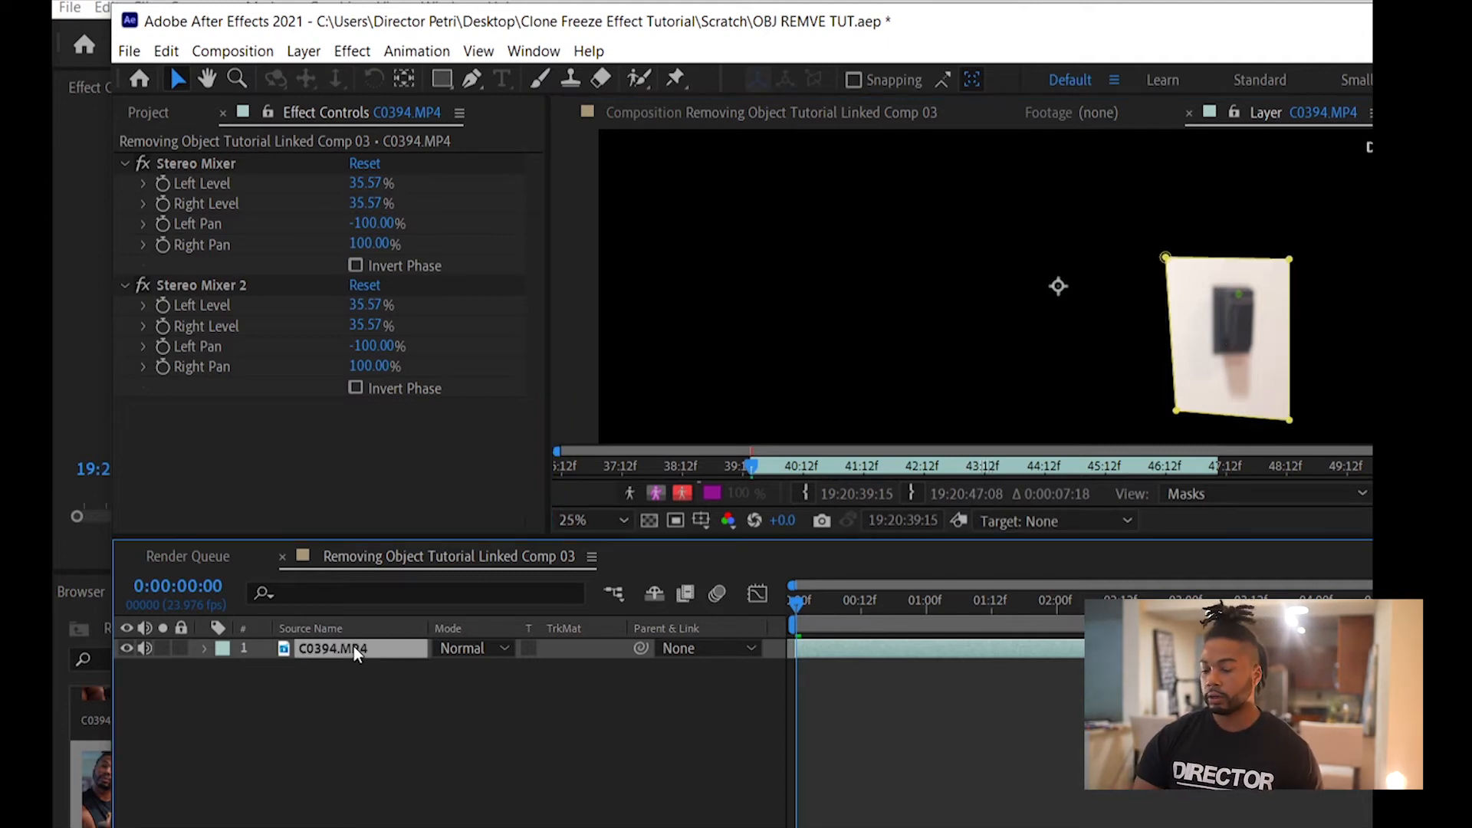
key(m)
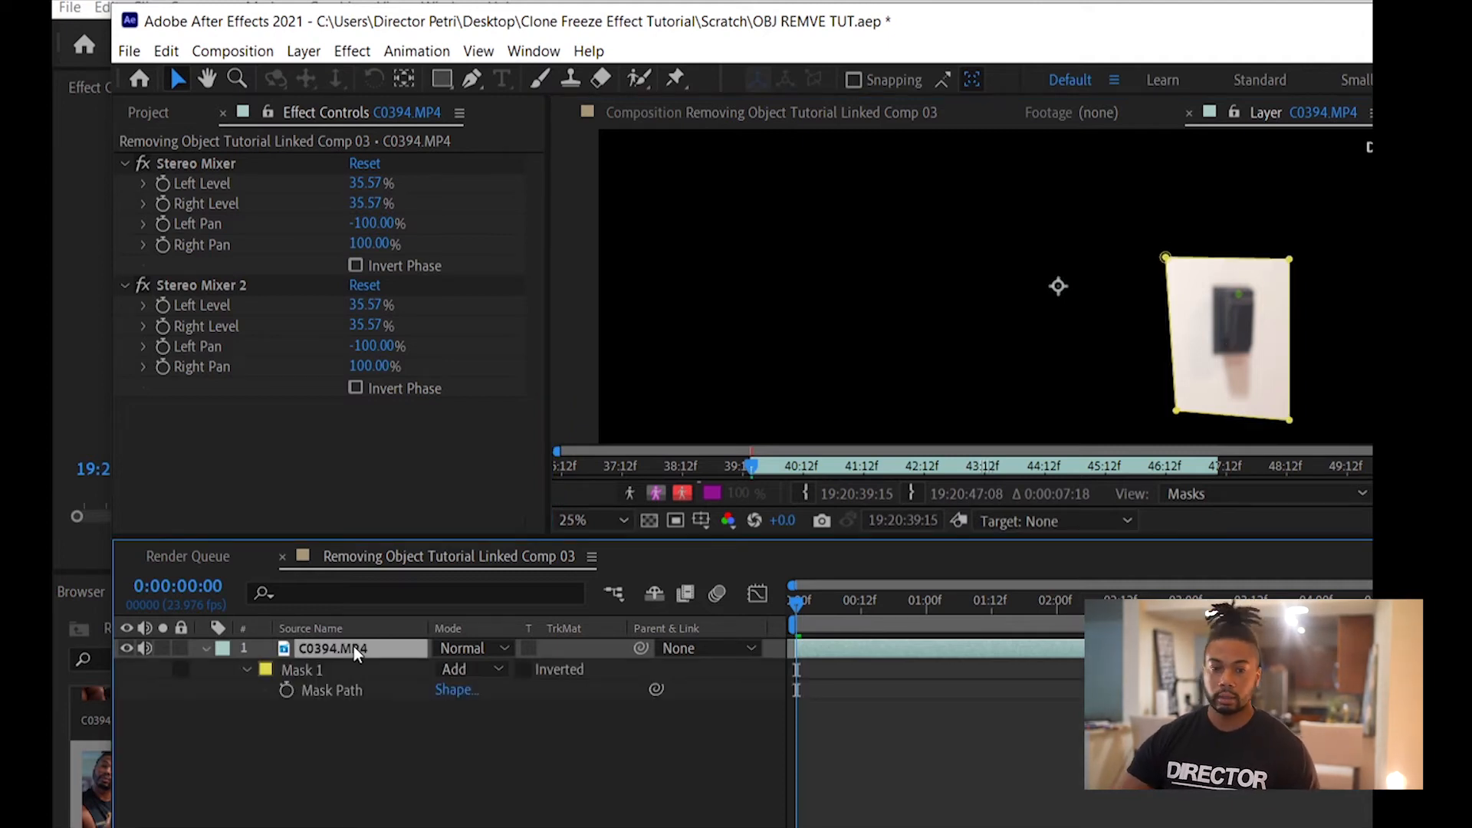
click(463, 669)
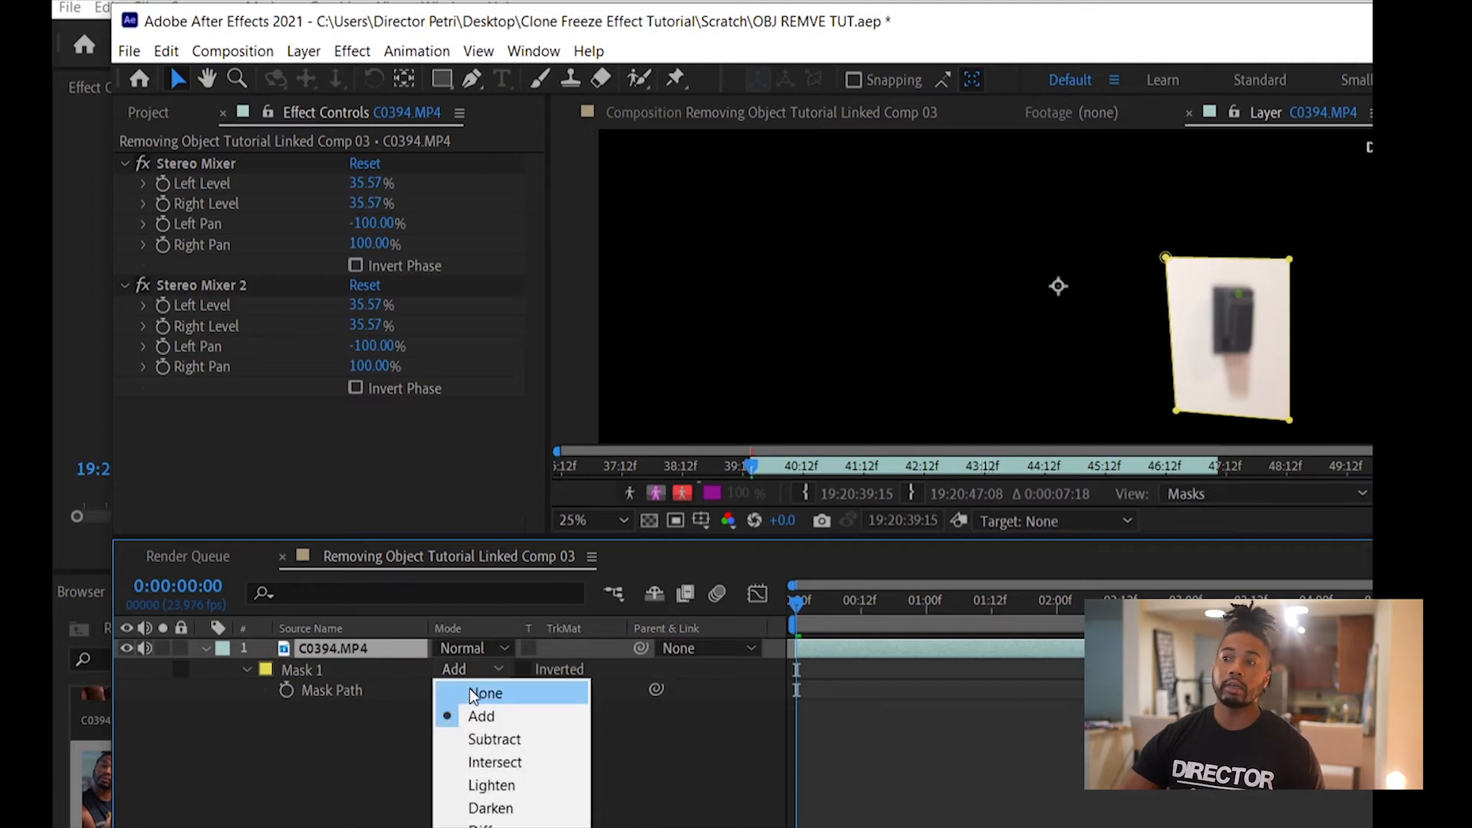
click(469, 689)
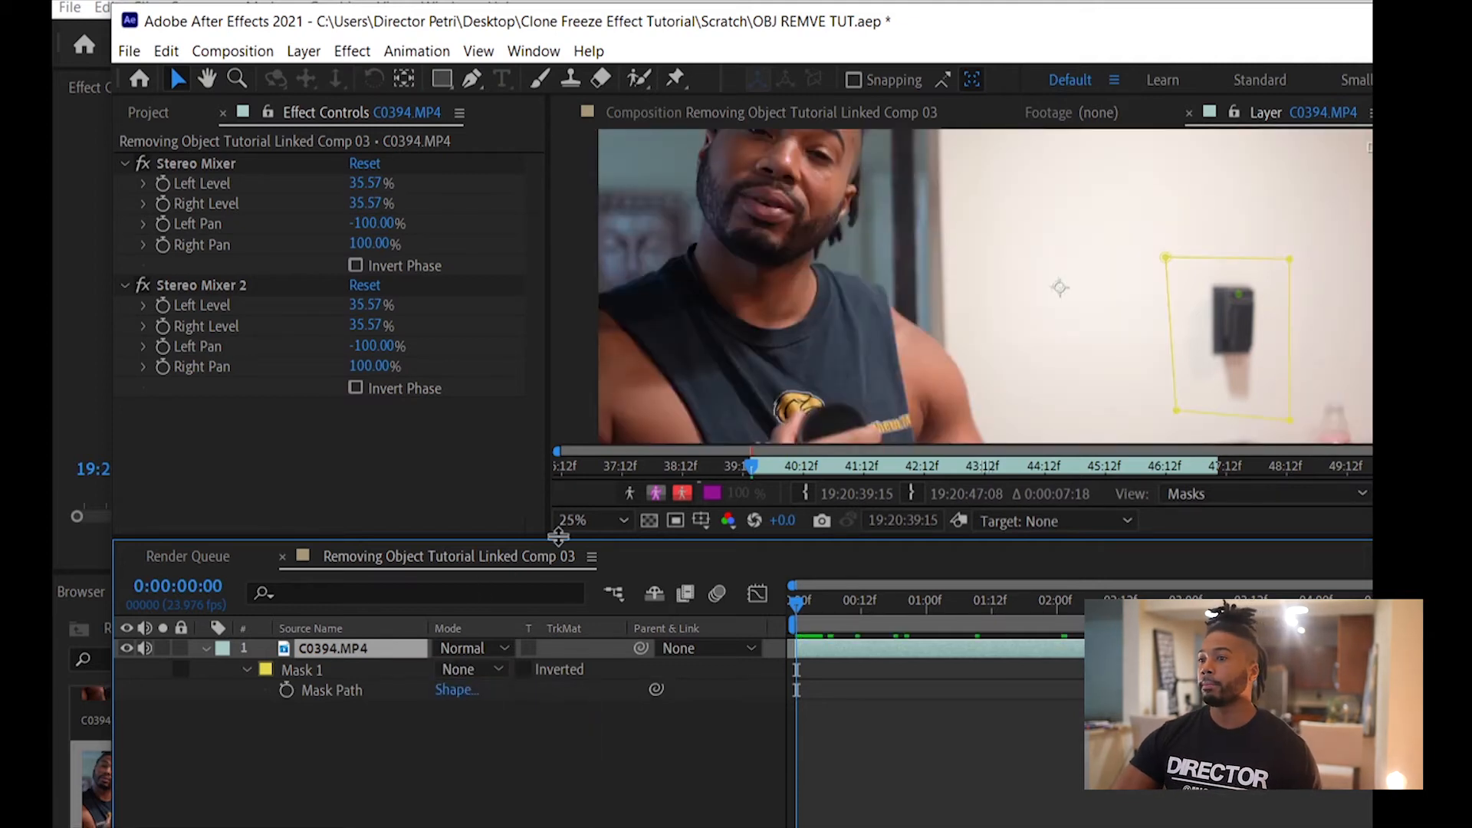
- Enable Mask Path keyframing at 0:00:00:00 and move the whole mask slightly up and right at 0:00:01:07
drag(799, 602, 409, 636)
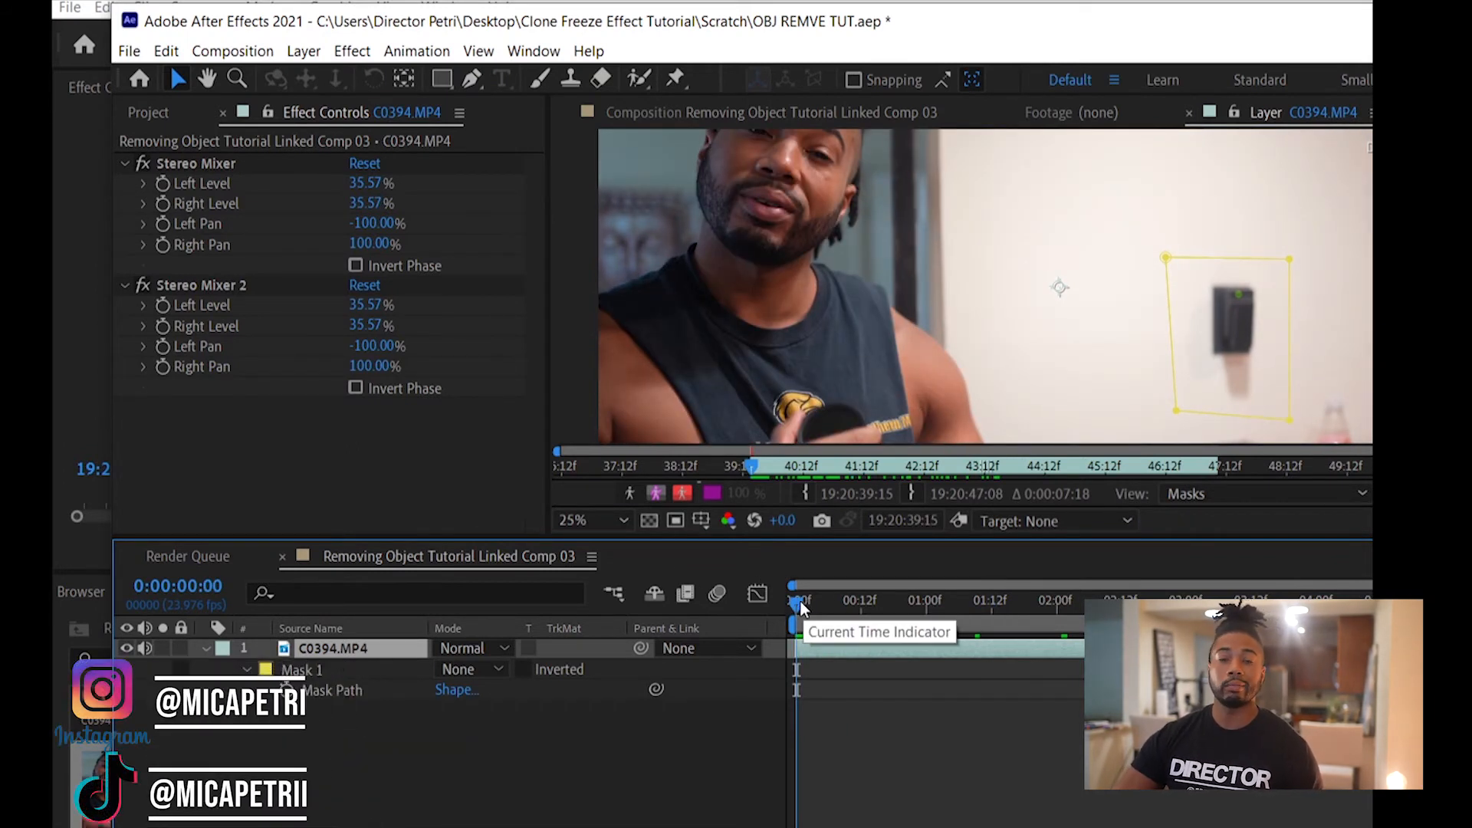
click(287, 689)
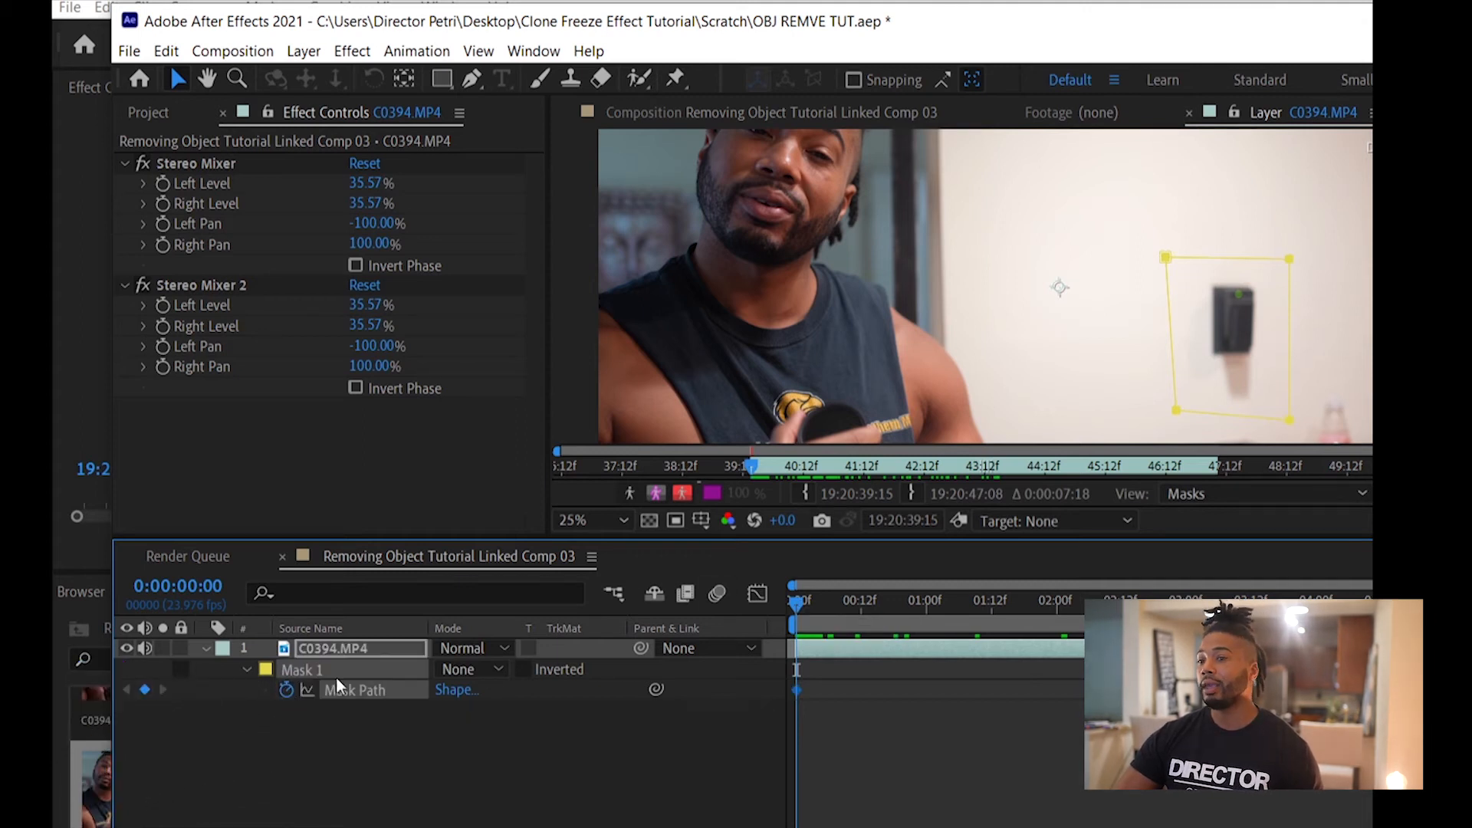
drag(798, 604, 969, 607)
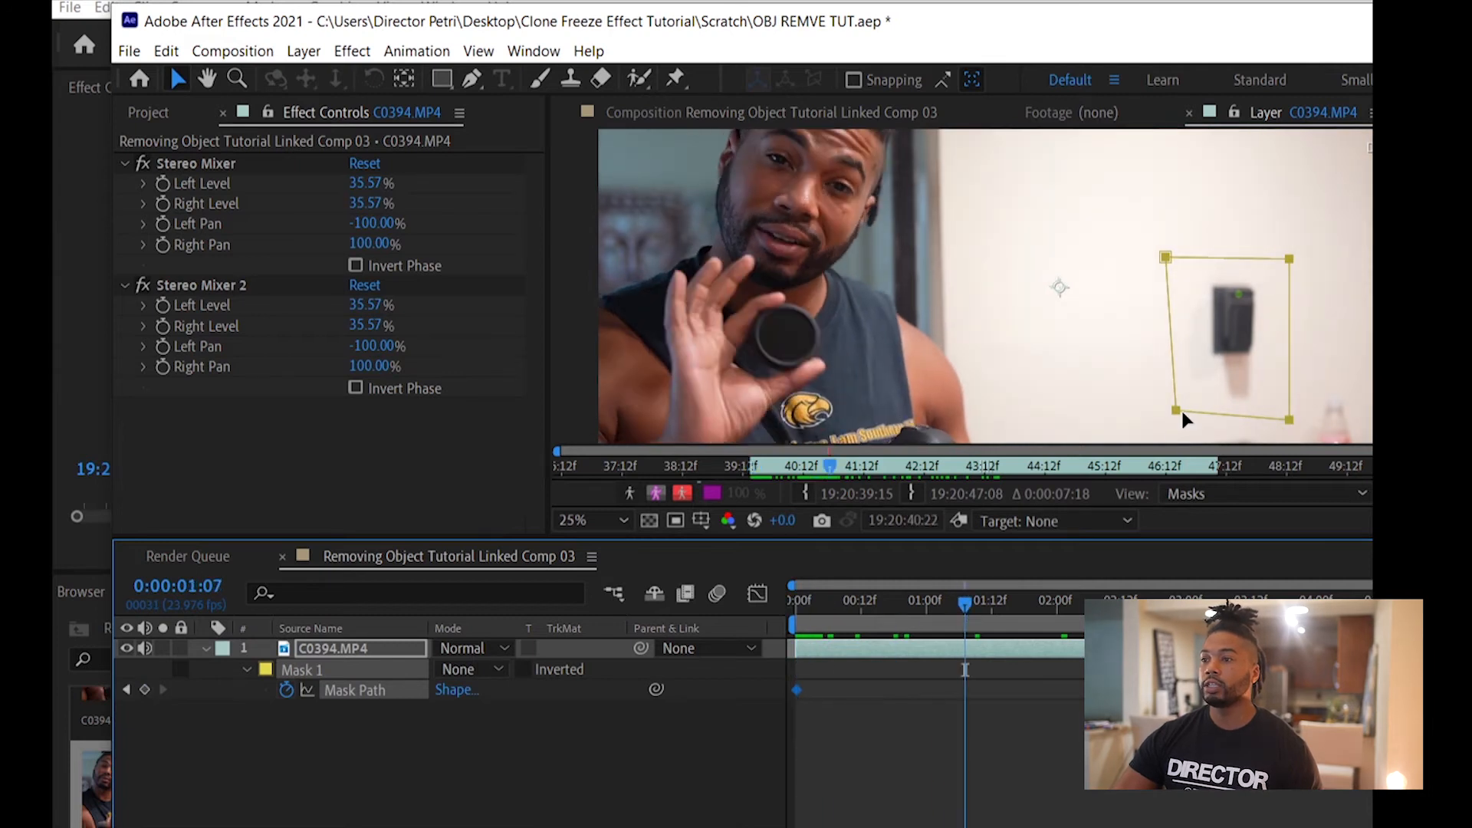
drag(1176, 407, 1184, 399)
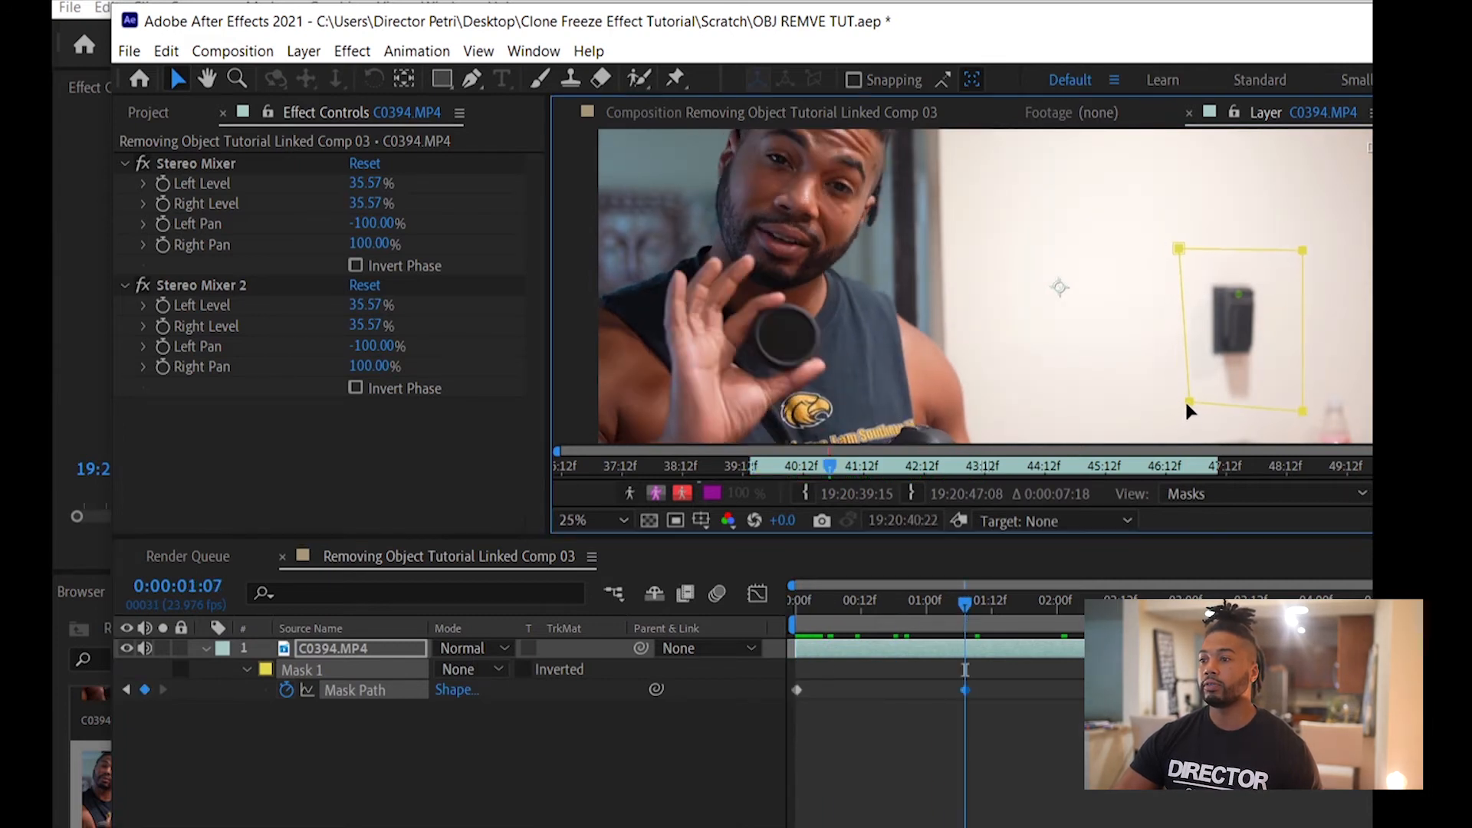
double_click(1186, 403)
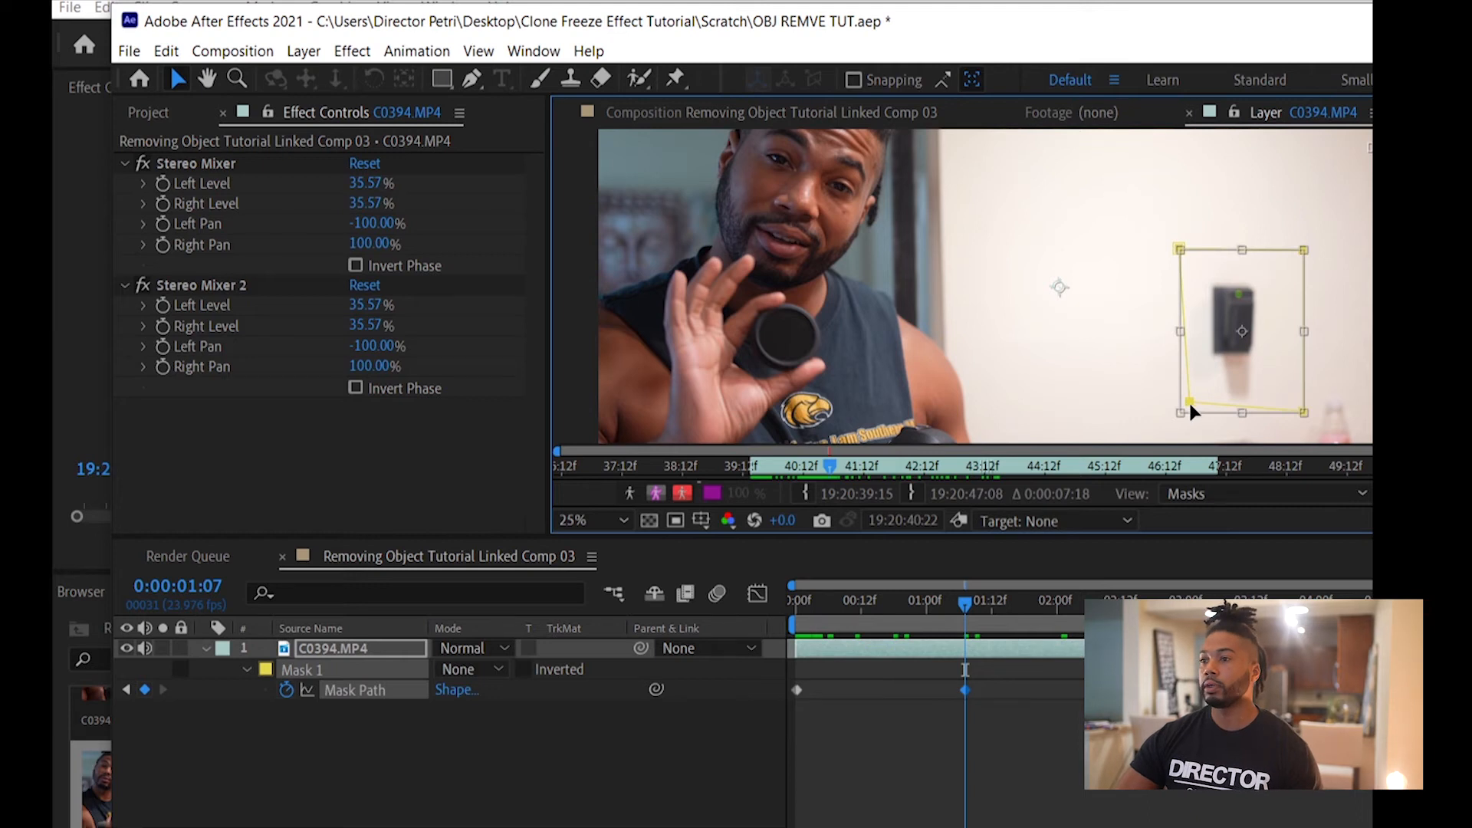
click(1190, 407)
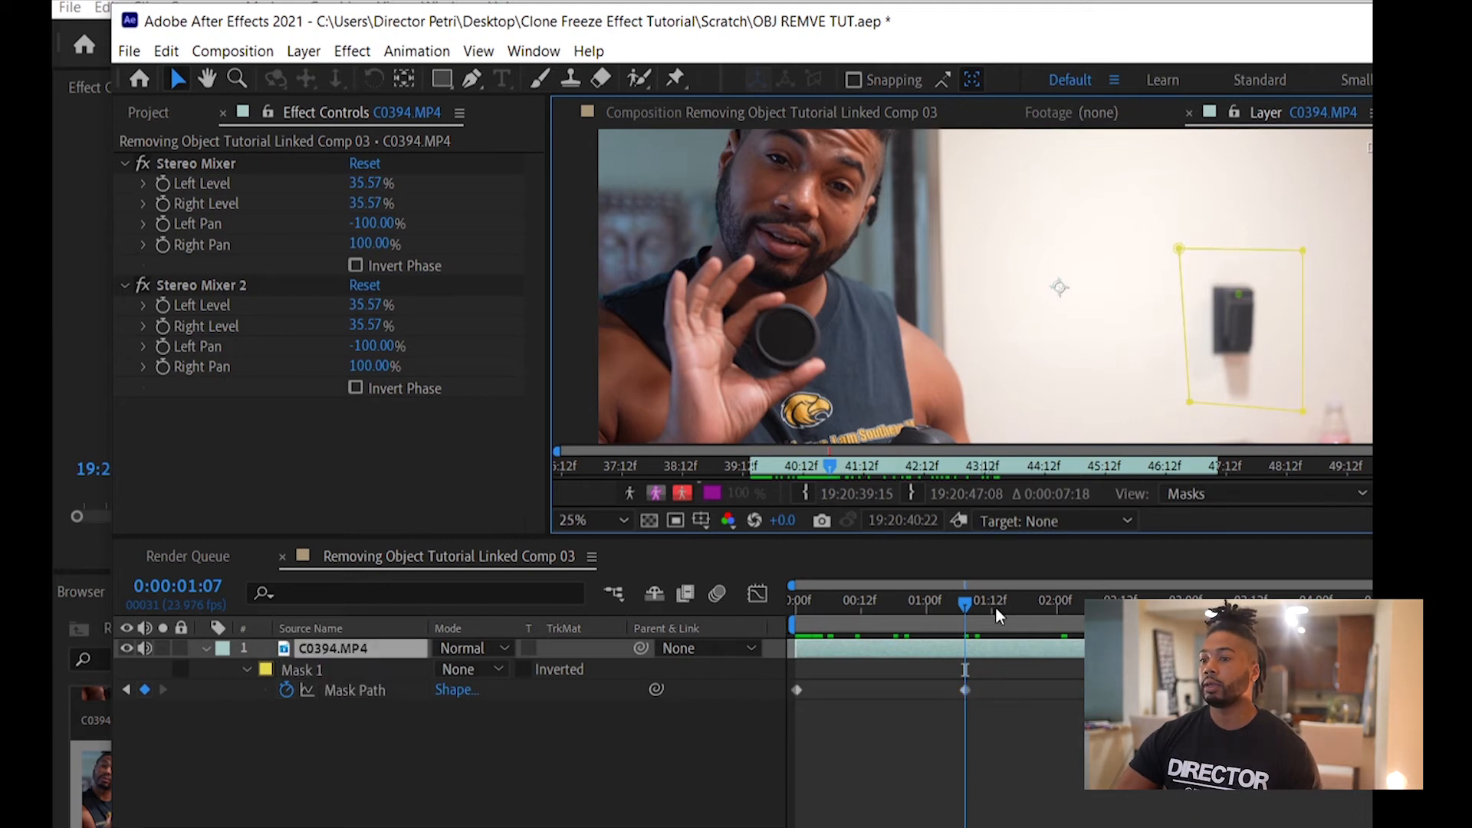
- Reshape Mask 1 at 0:00:02:04 by moving its lower-left corner point outward, away from the wall device
drag(968, 601, 1079, 601)
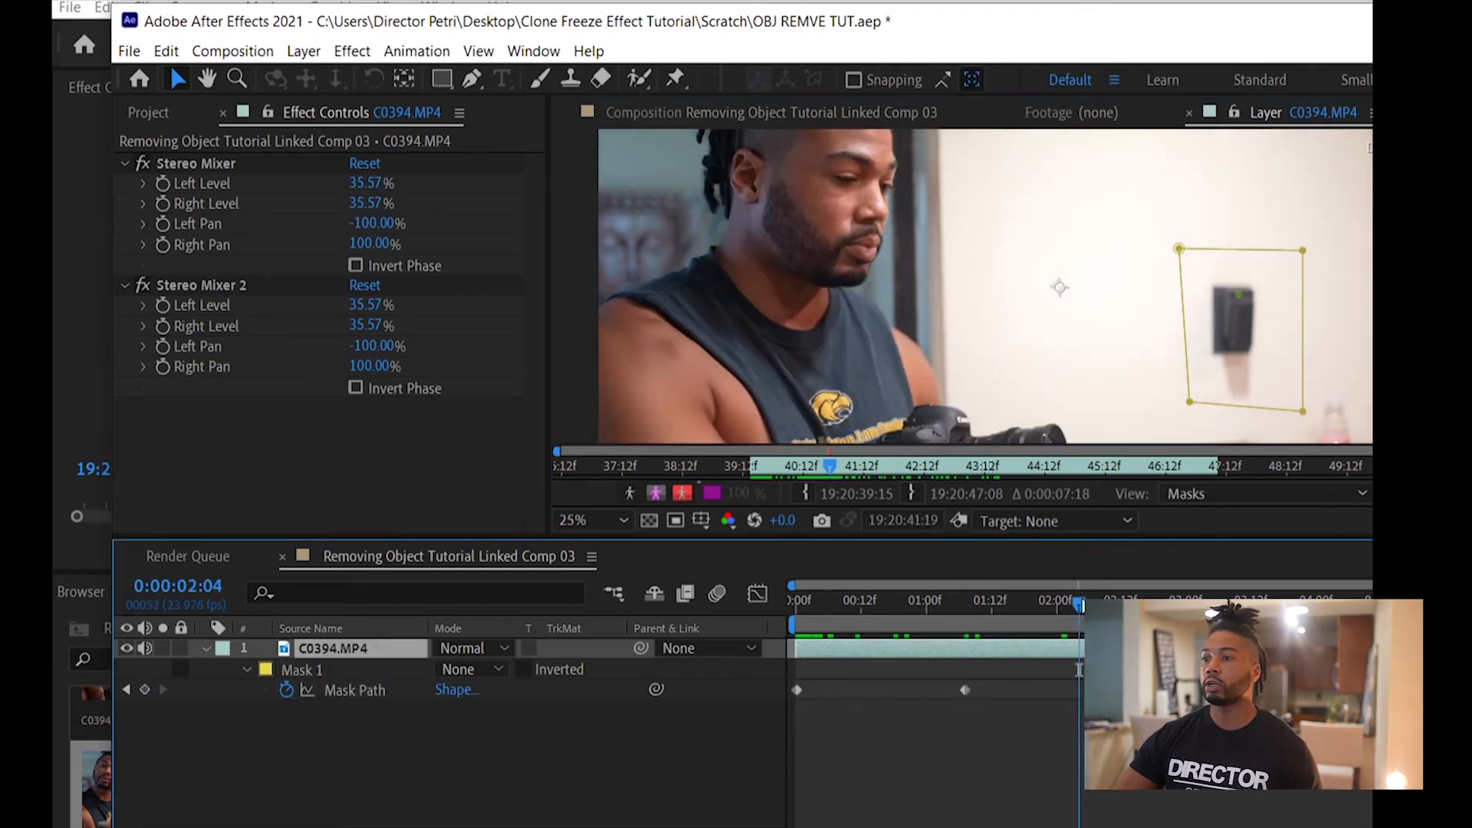
click(1190, 403)
double_click(1191, 404)
double_click(1190, 402)
double_click(1191, 403)
double_click(1191, 403)
click(1191, 403)
double_click(1190, 403)
double_click(1174, 410)
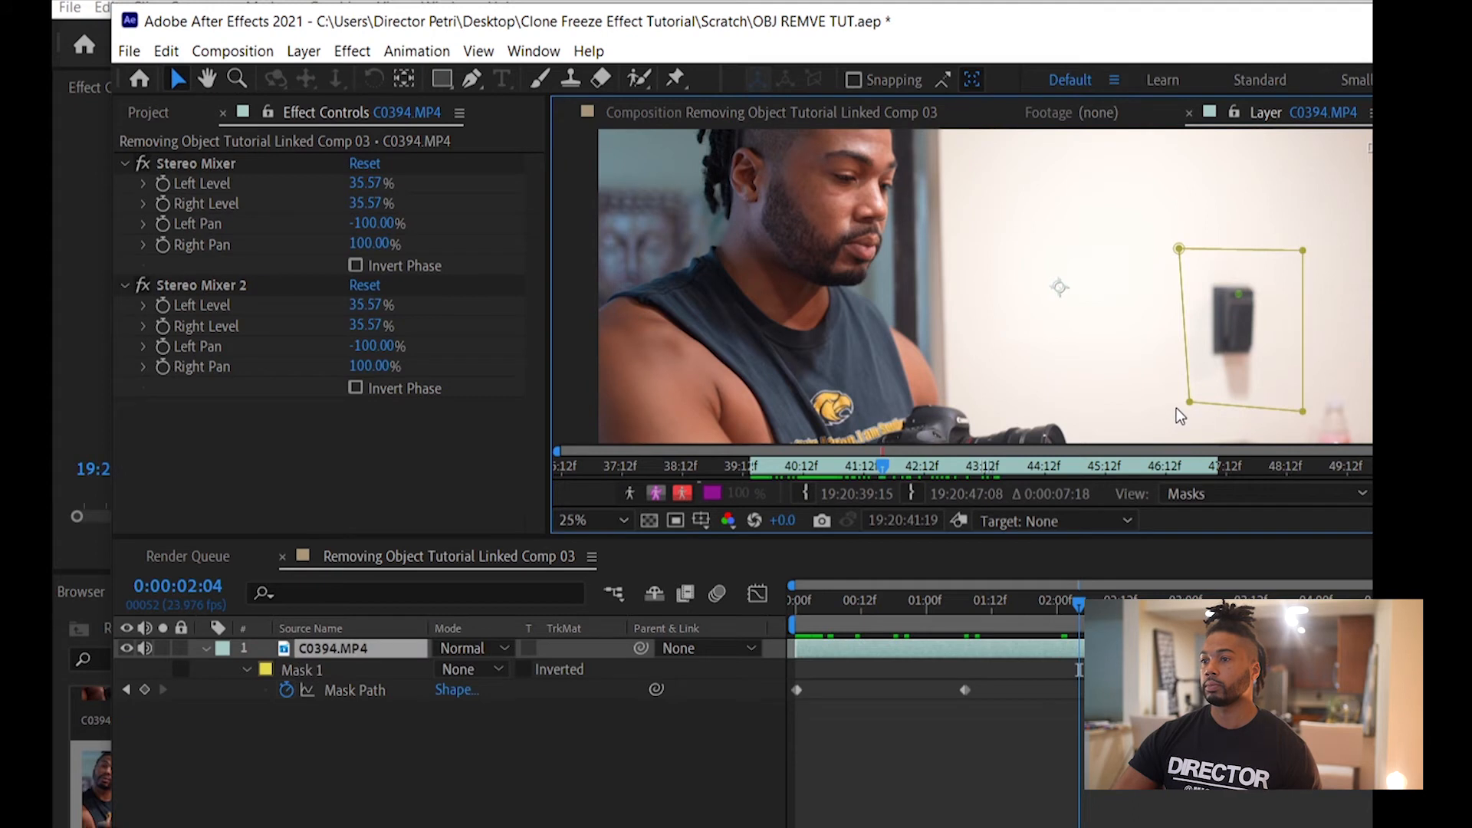
double_click(1188, 402)
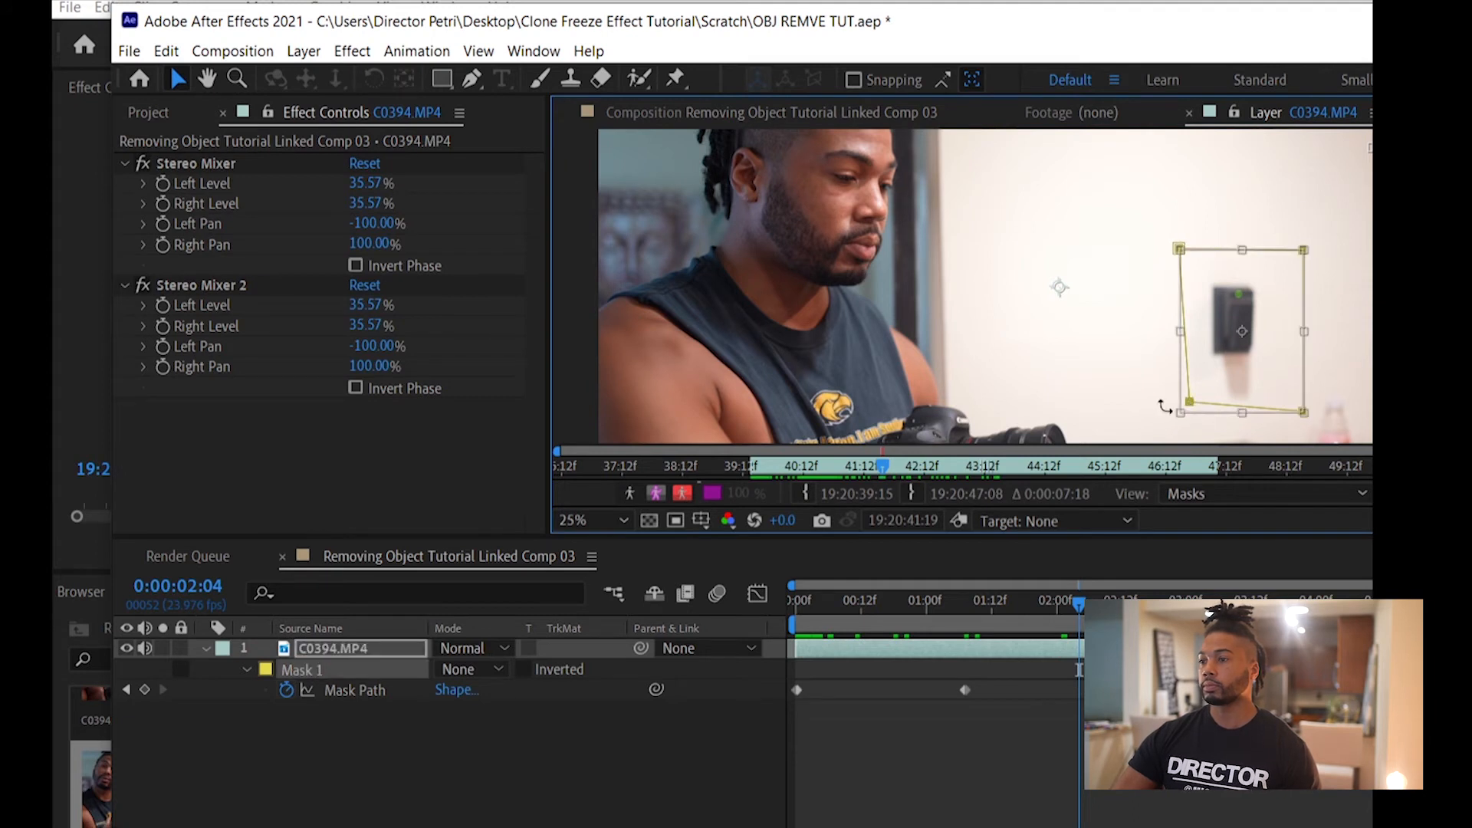
double_click(1165, 407)
drag(1187, 406, 1135, 420)
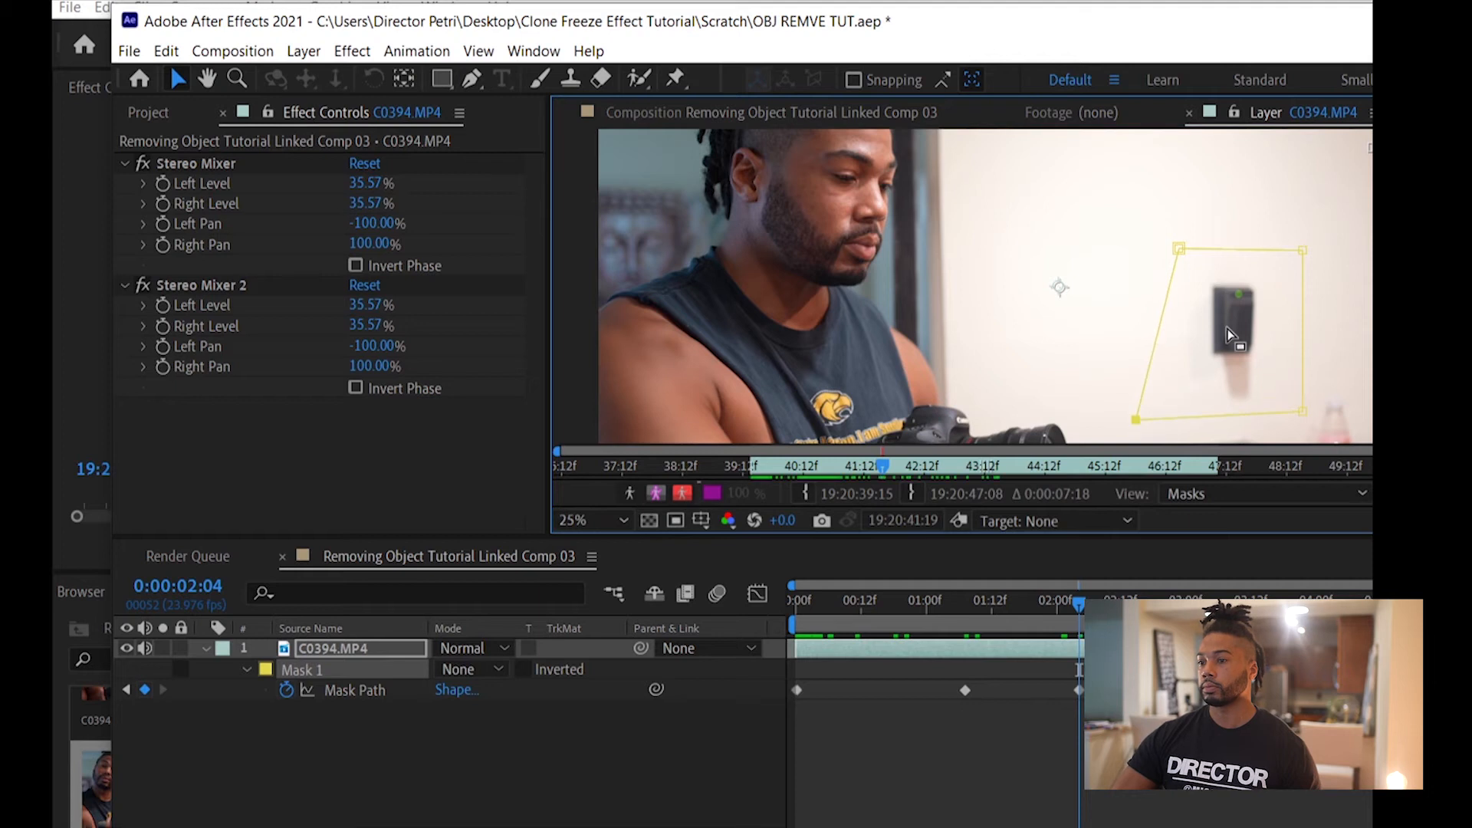
- Reshape Mask 1 at 0:00:02:23, moving its upper-left and lower-right corners outward and its upper-right corner inward around the wall device
click(1079, 603)
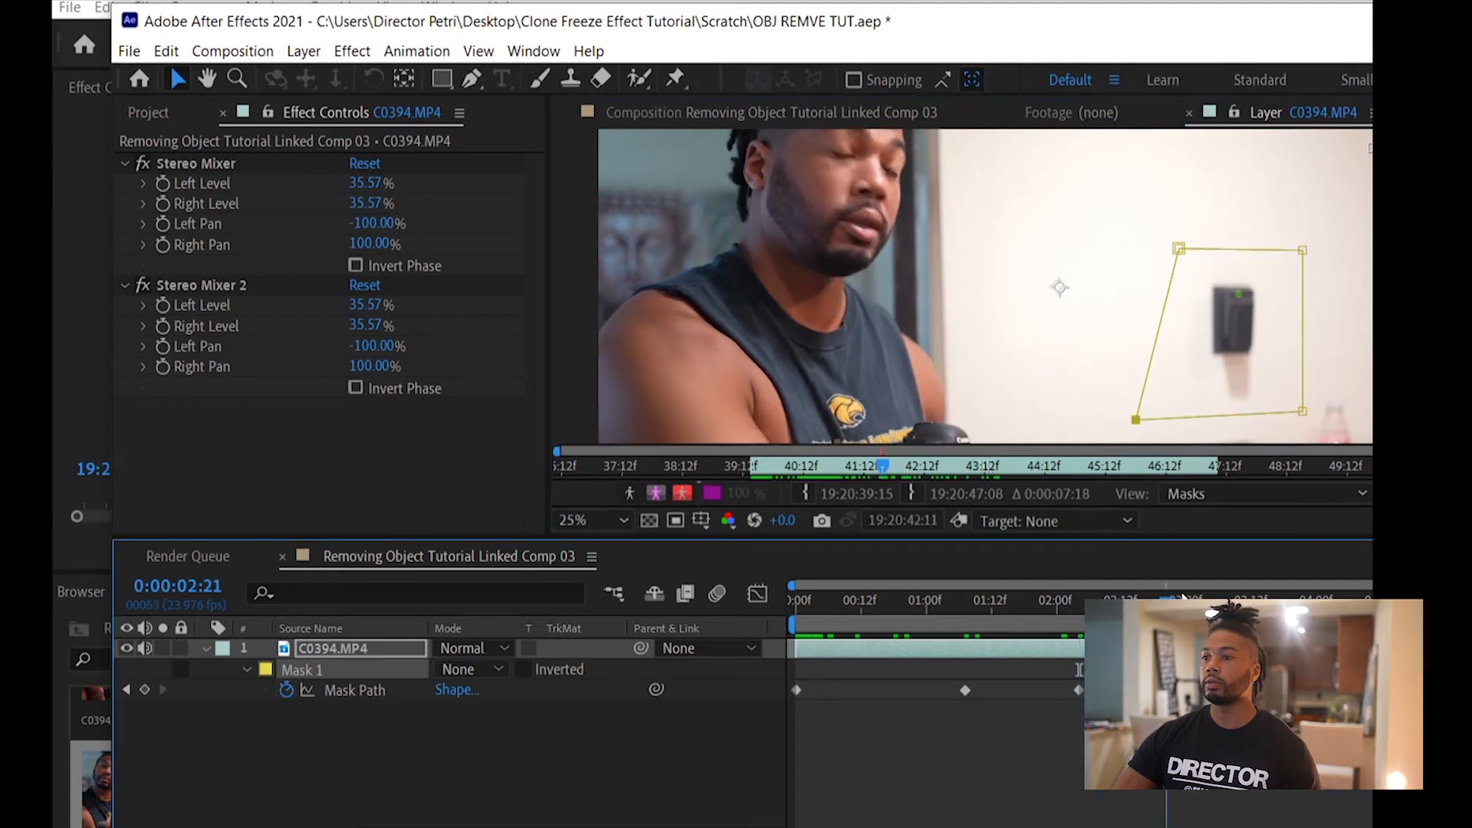
drag(1180, 250, 1142, 218)
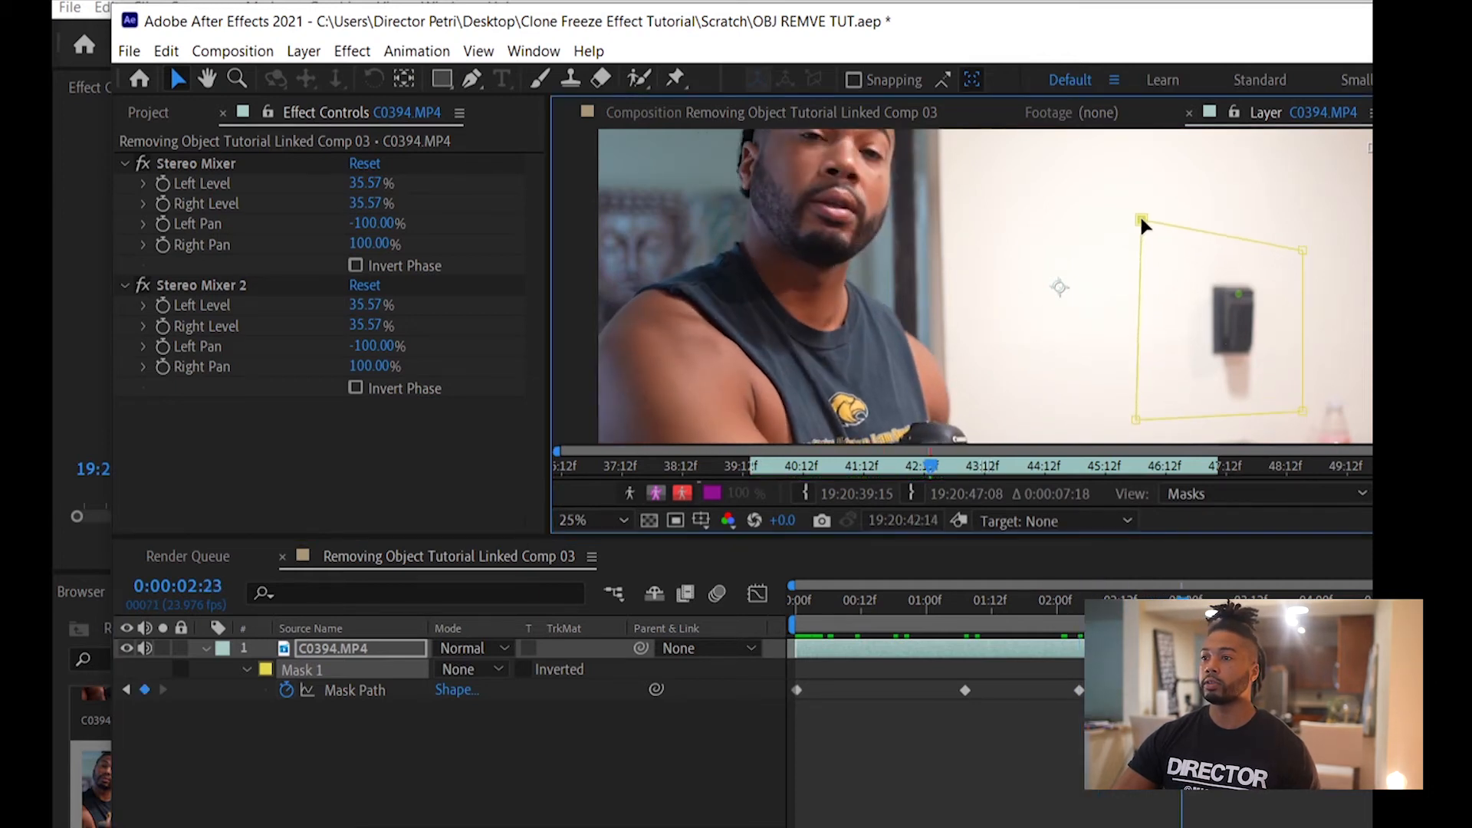
drag(1303, 410, 1312, 404)
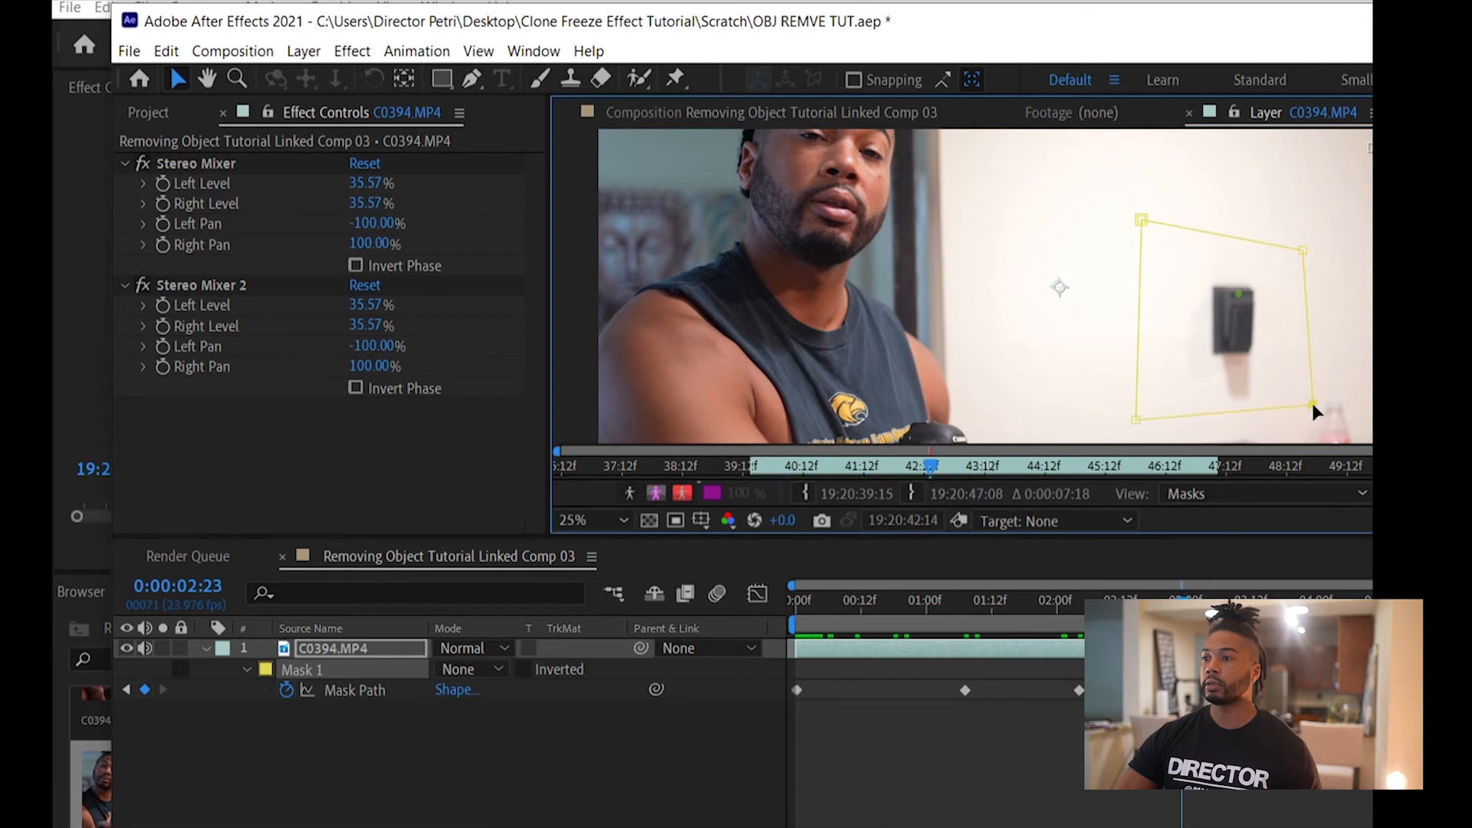
drag(1303, 250, 1281, 269)
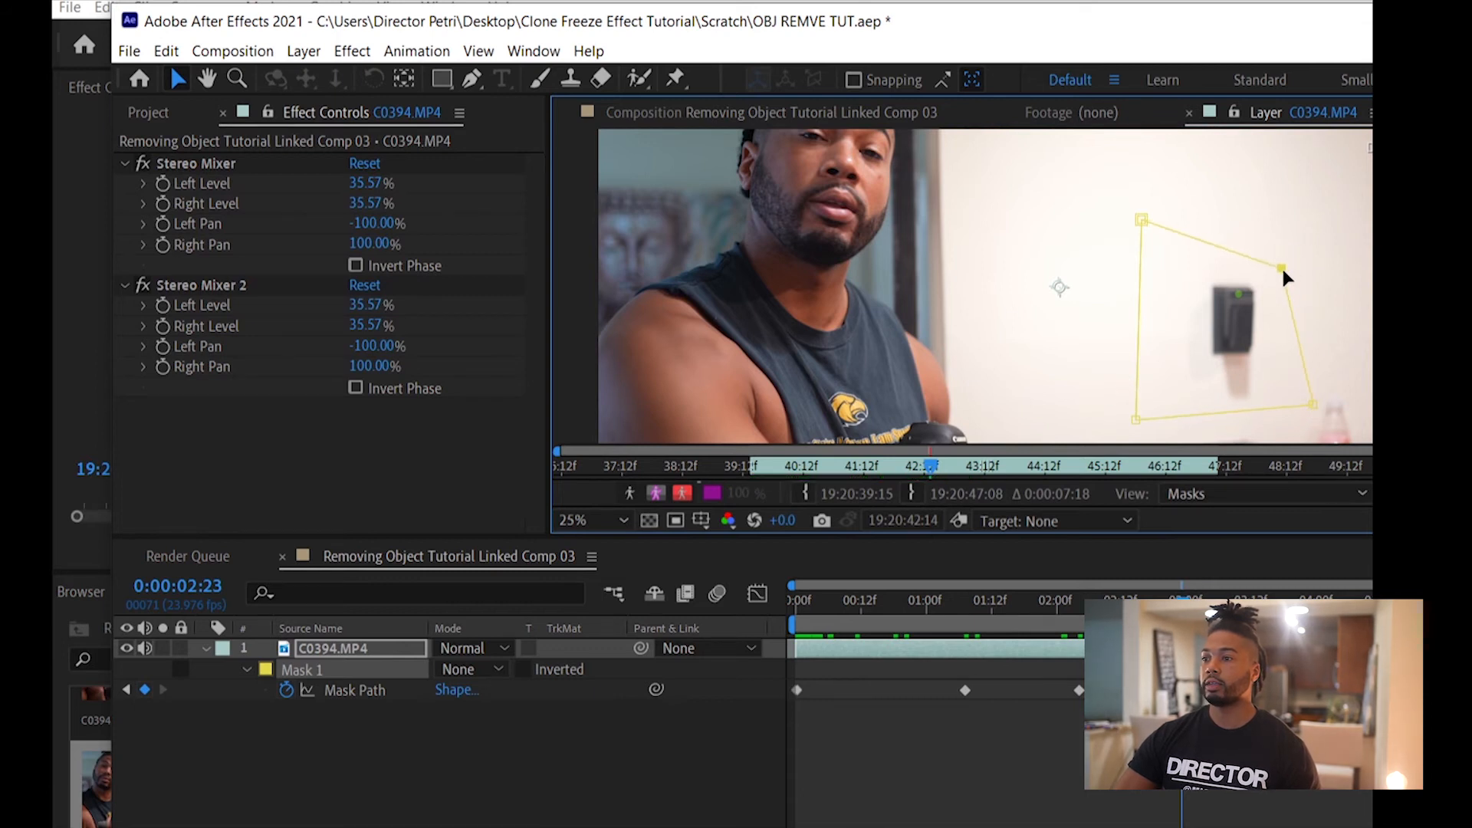
- Preview the mask animation from the start, return to 0:00:00:00 and set Mask 1's mode to Subtract
drag(1181, 602, 719, 633)
key(space)
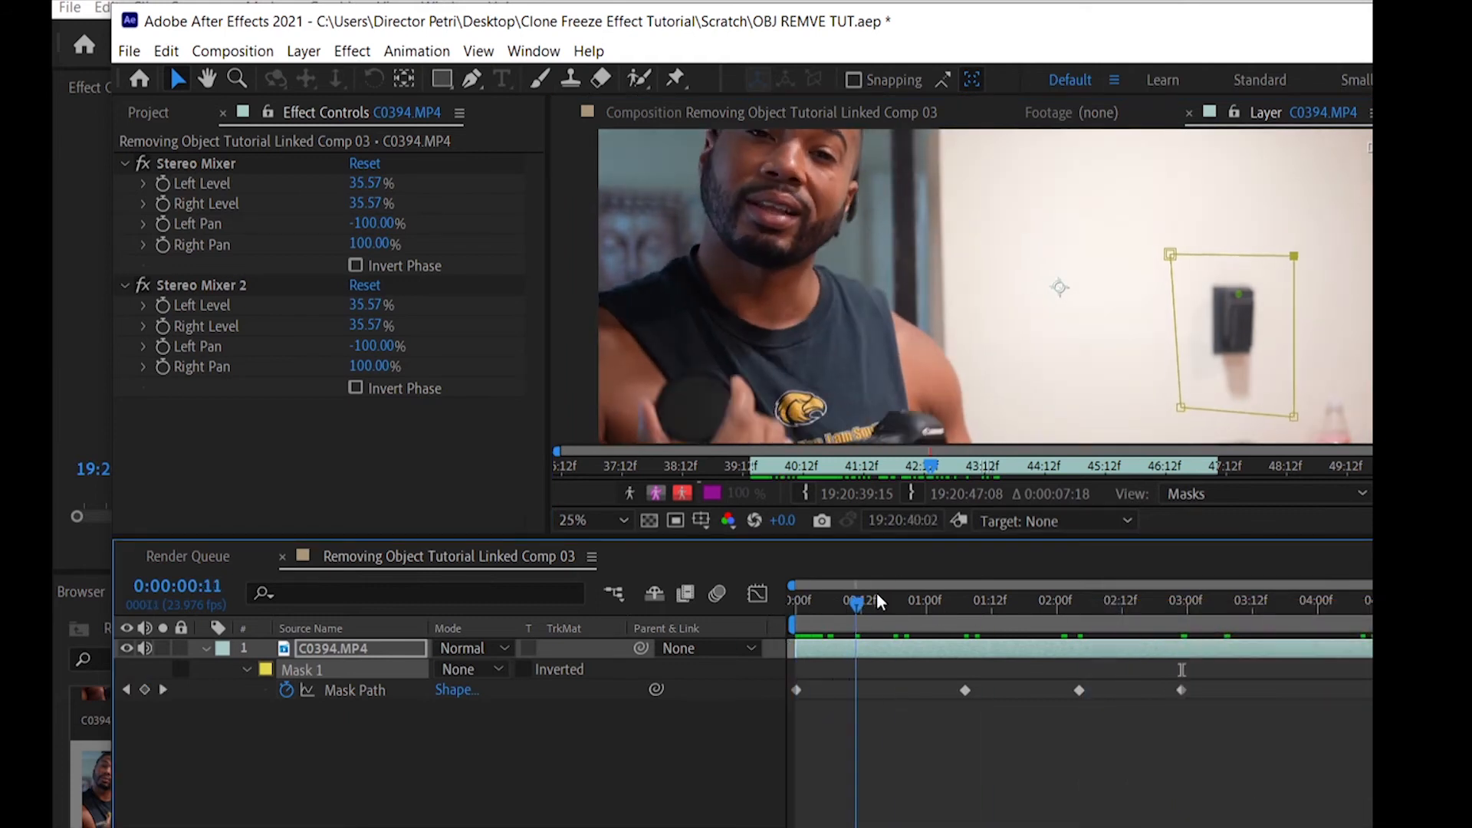
drag(1029, 577, 781, 575)
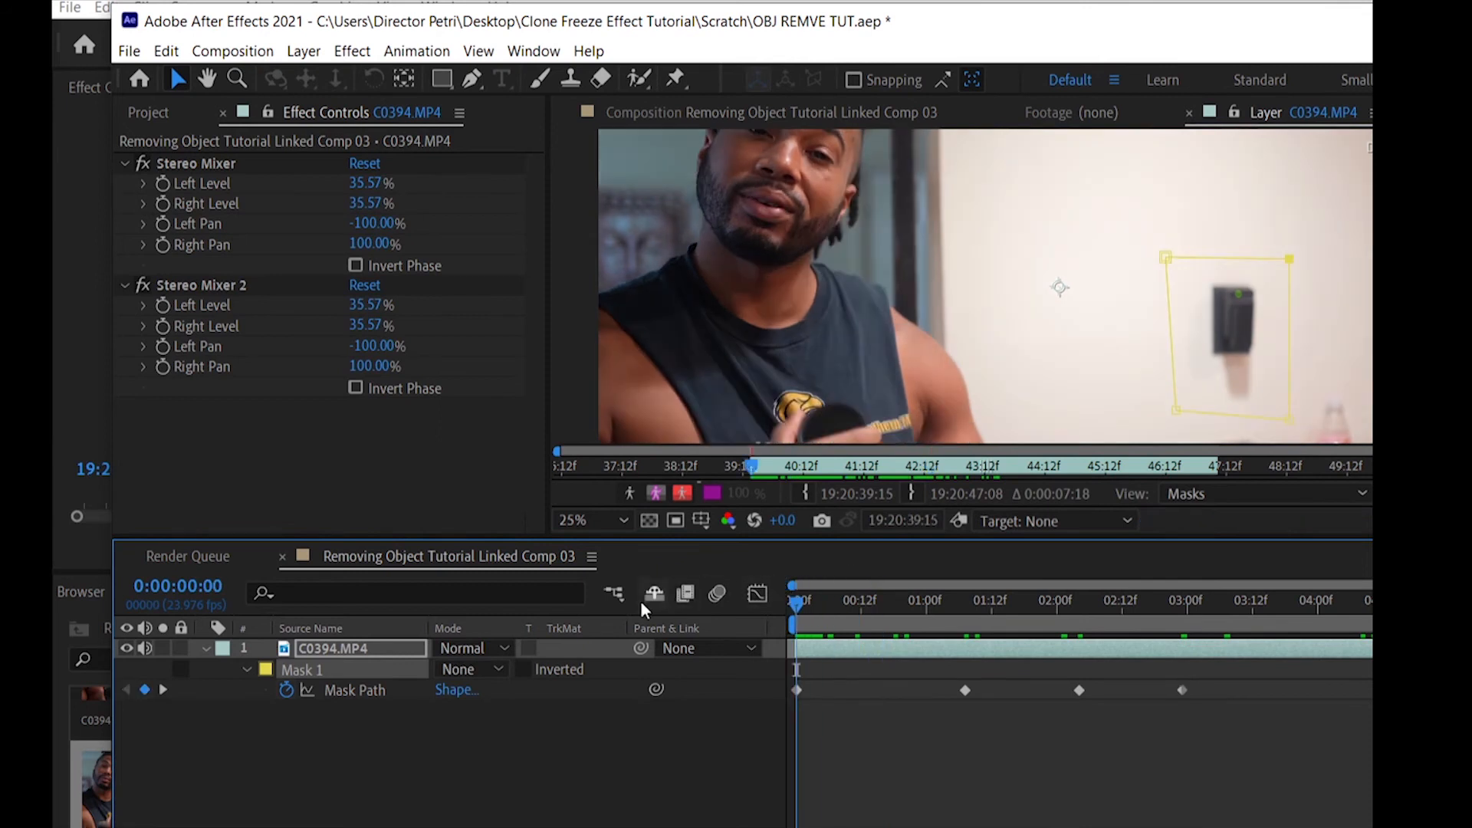
click(462, 675)
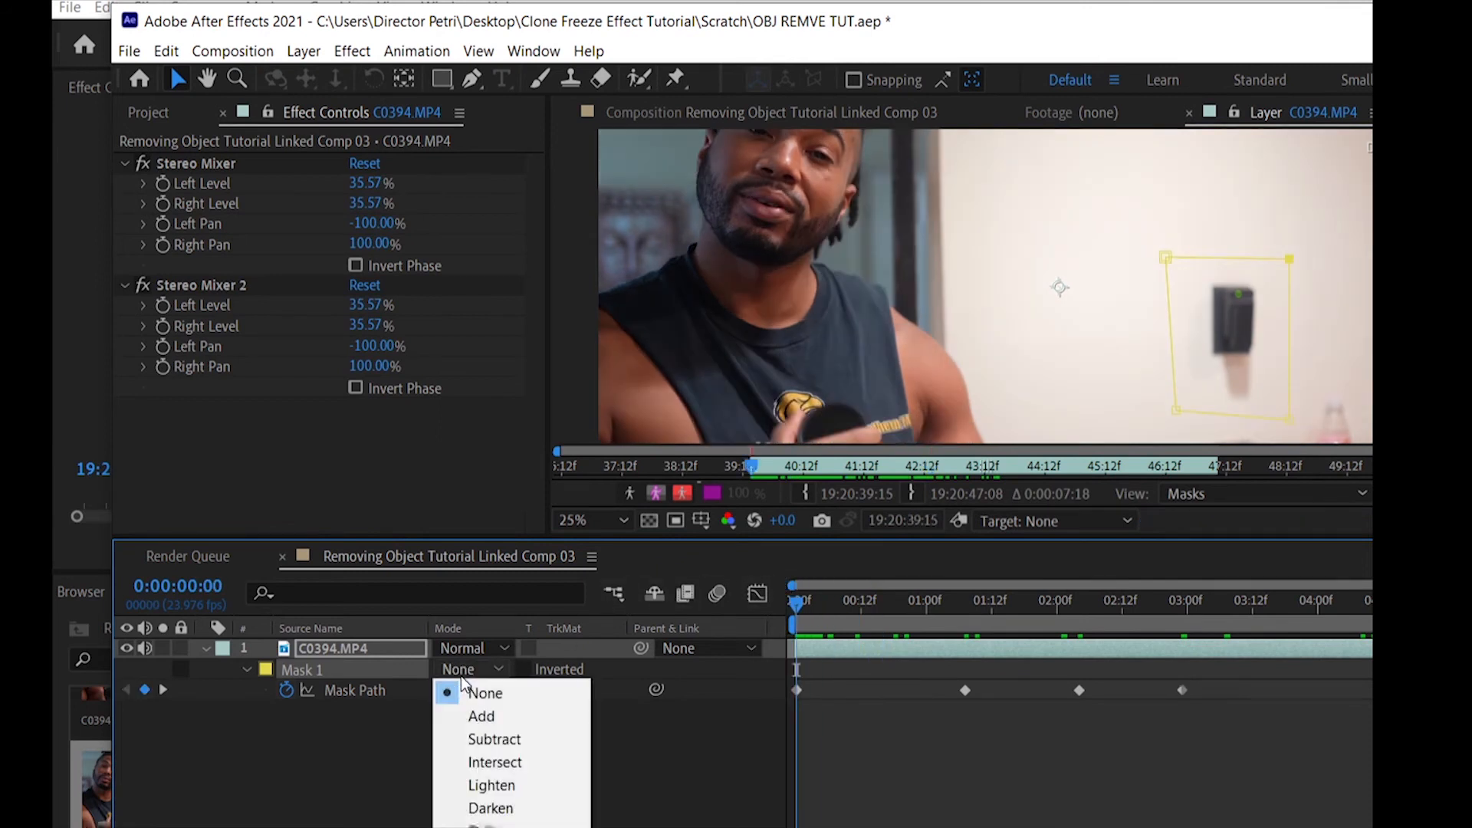
click(507, 739)
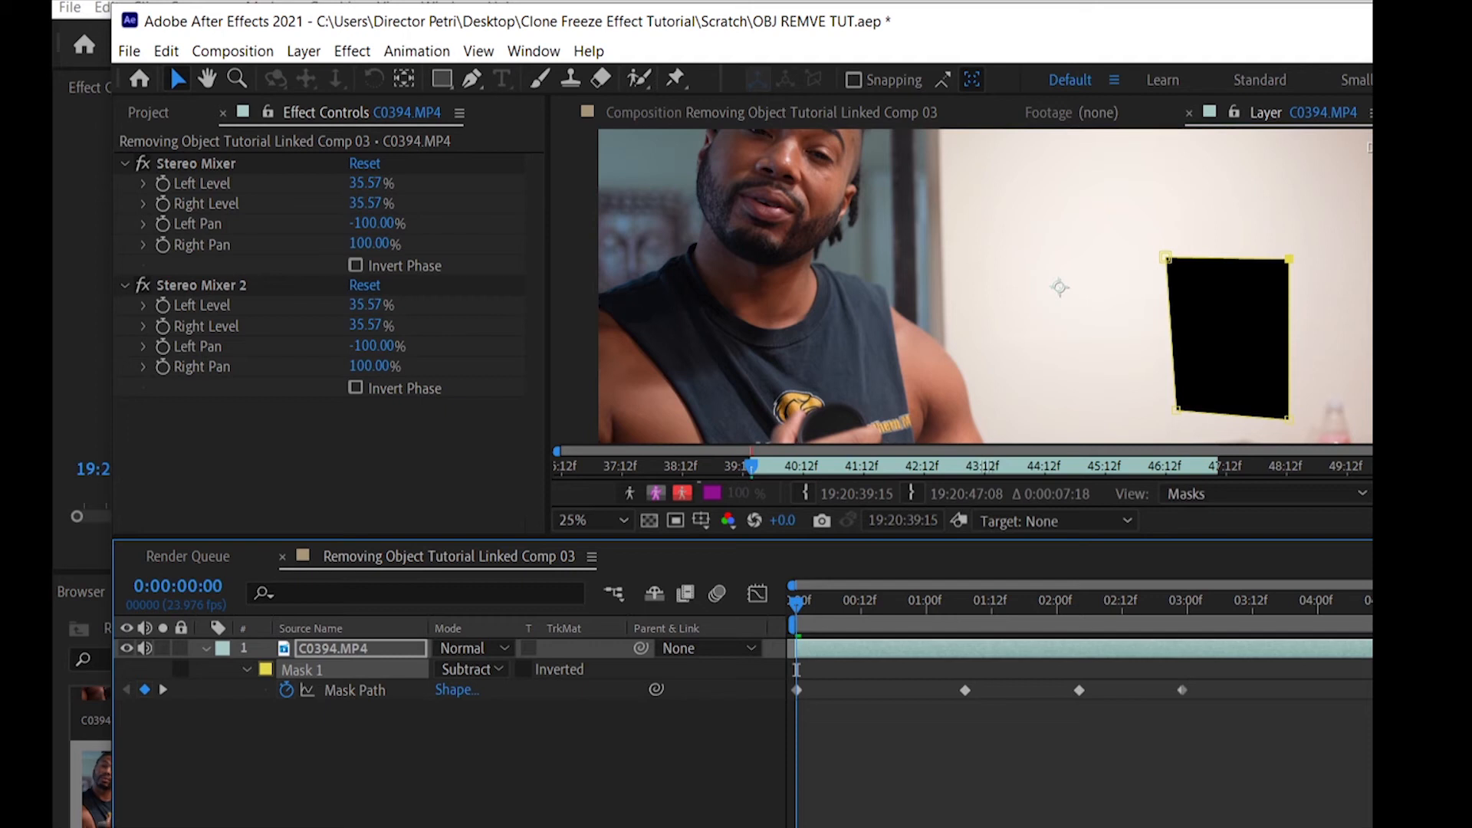
- Generate a Content-Aware Fill layer for the area cut out by Mask 1 on C0394.MP4
click(514, 51)
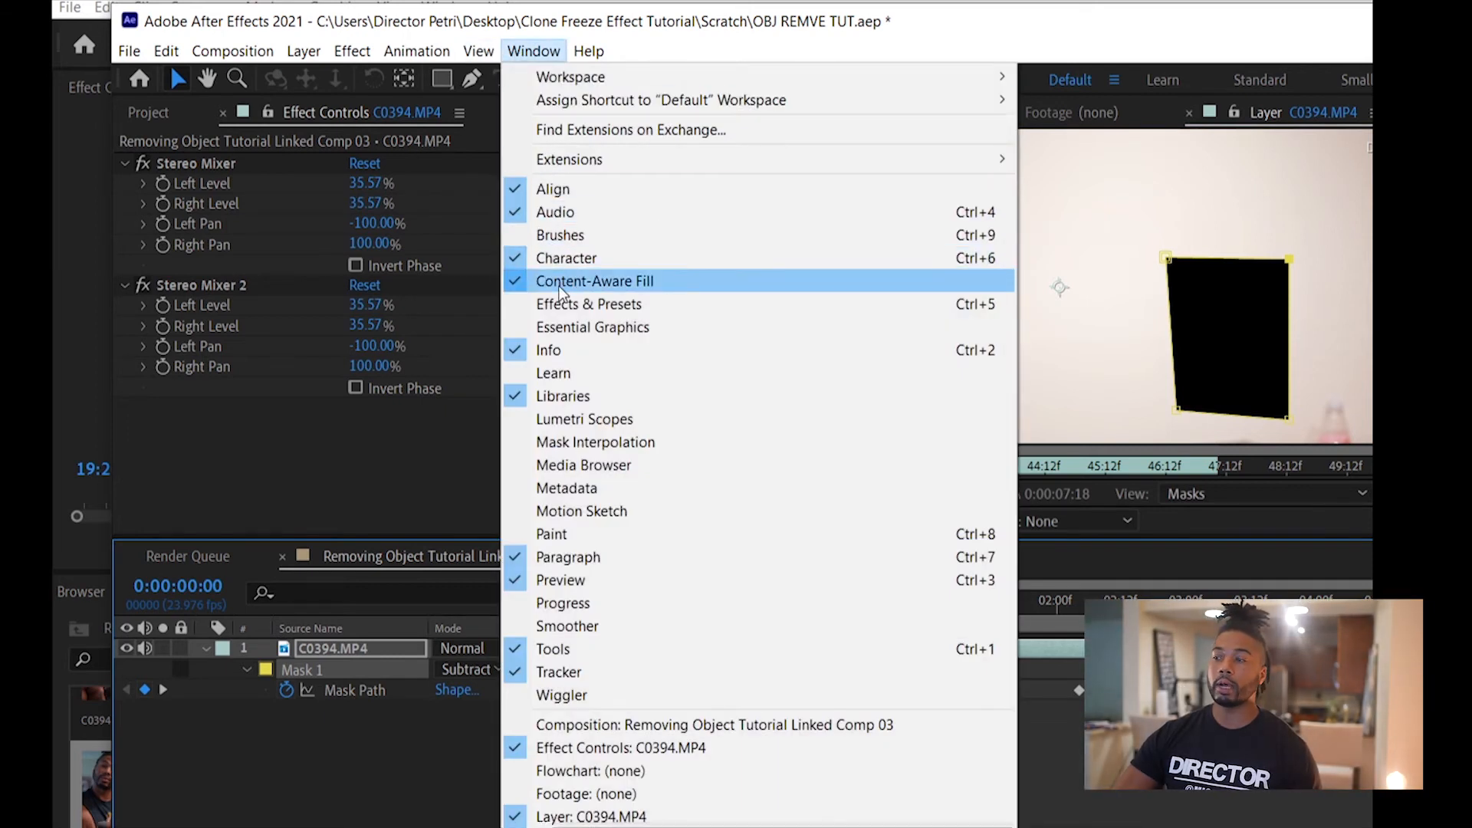
click(170, 66)
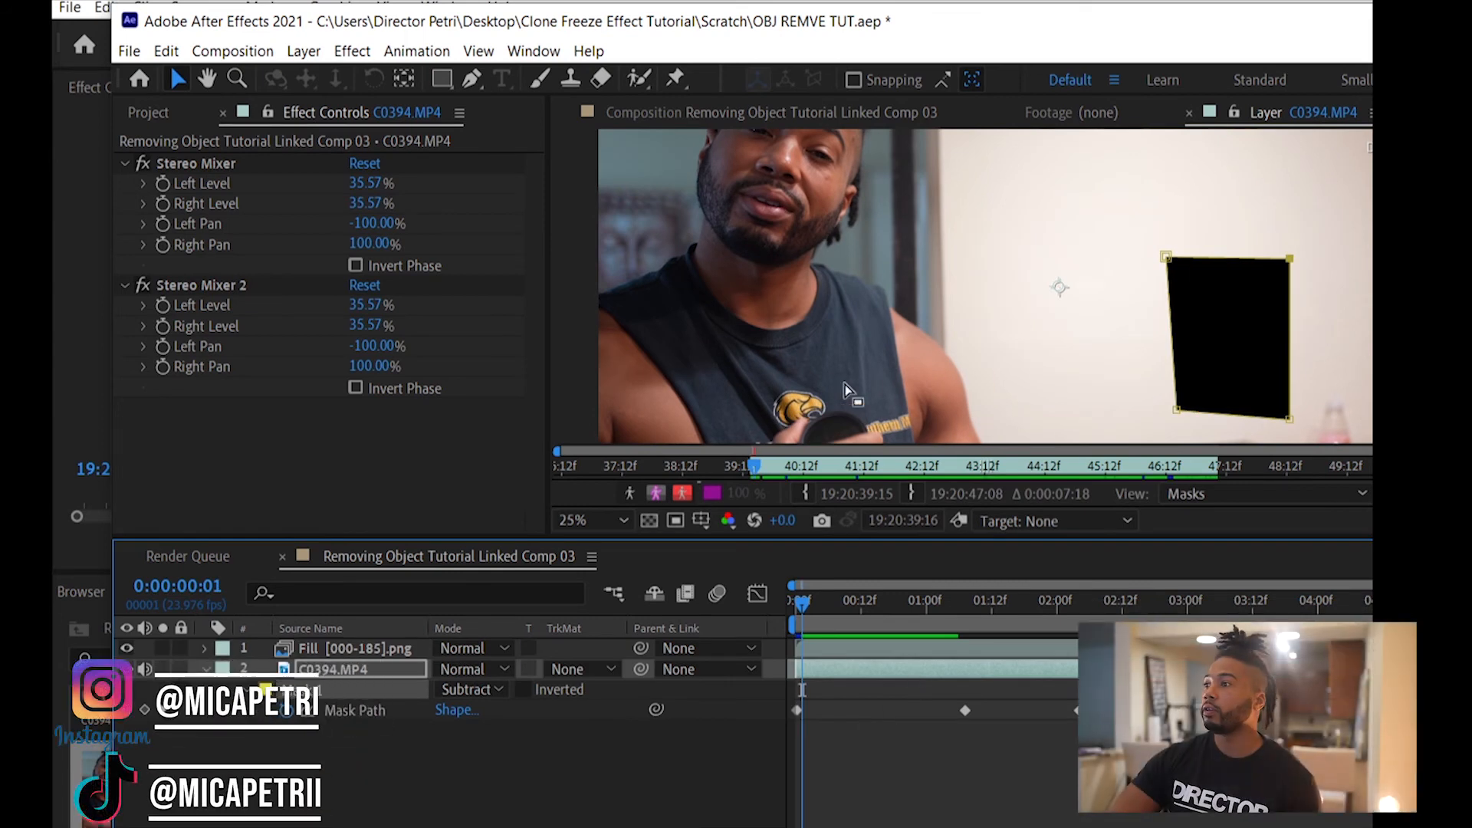
- View the Removing Object Tutorial Linked Comp 03 composition and scrub through its first two seconds to check the filled wall area
click(721, 115)
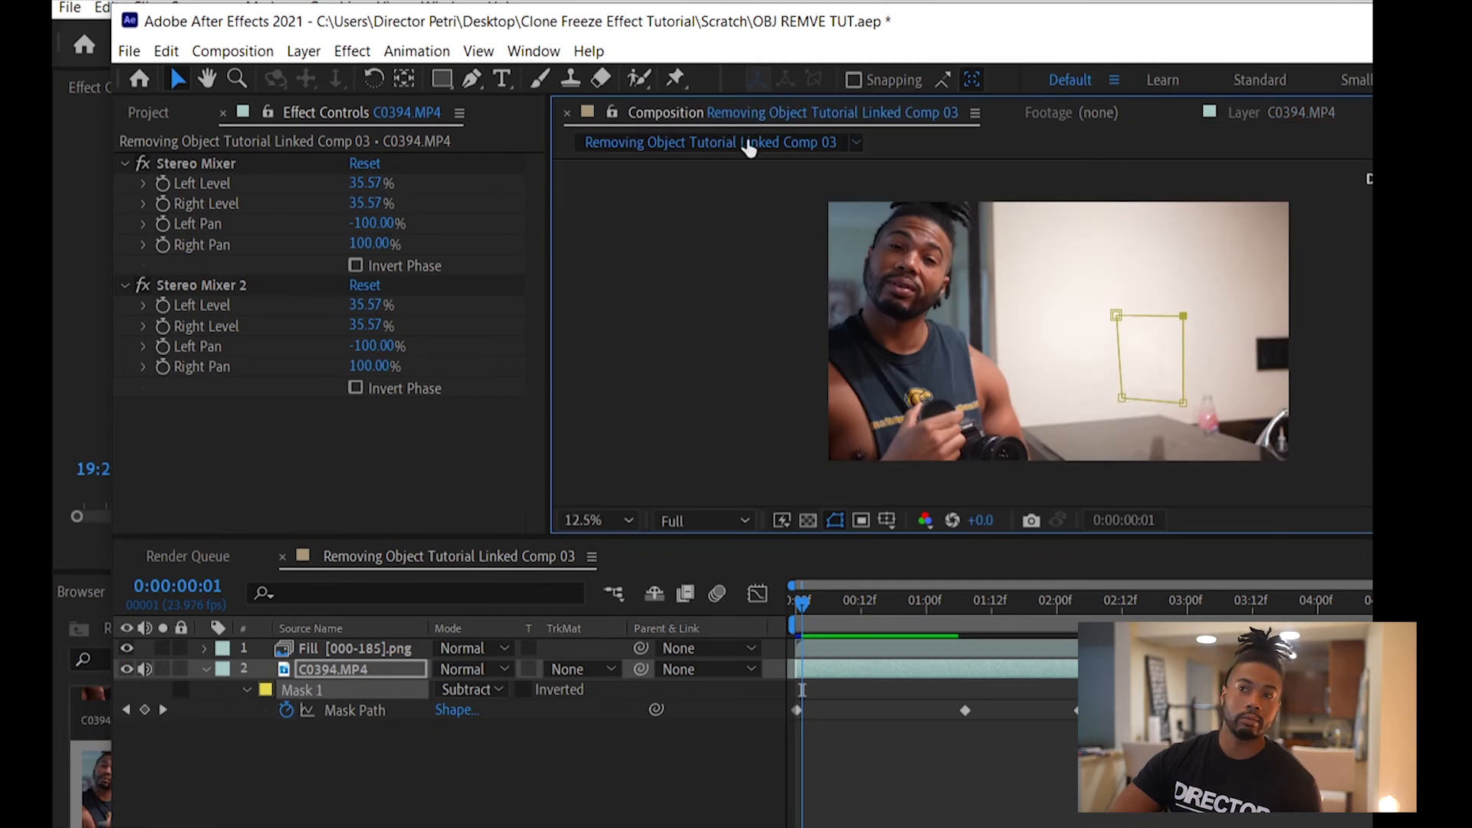
drag(816, 595, 1103, 598)
click(996, 600)
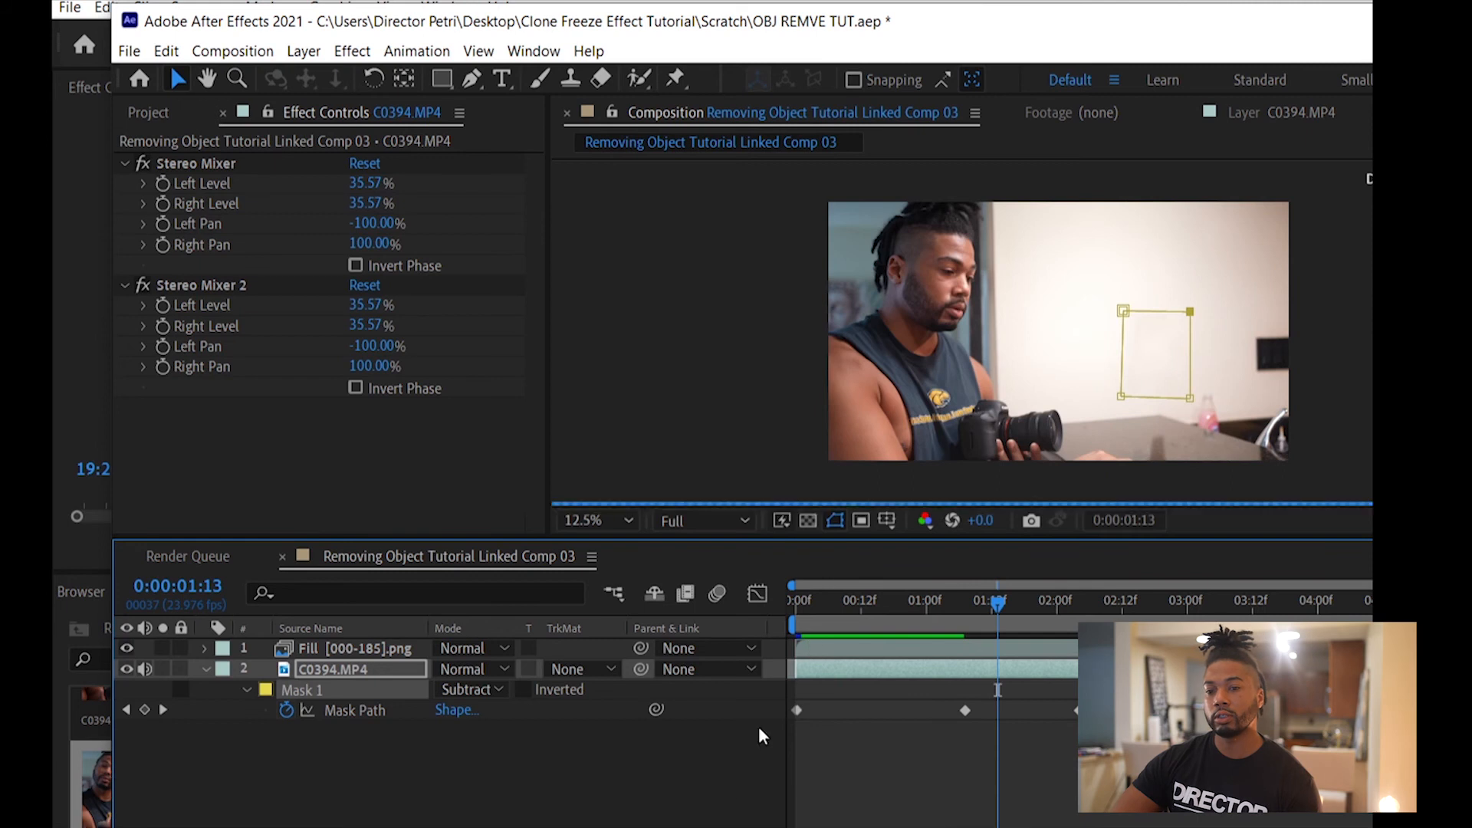
click(757, 725)
drag(944, 600, 794, 624)
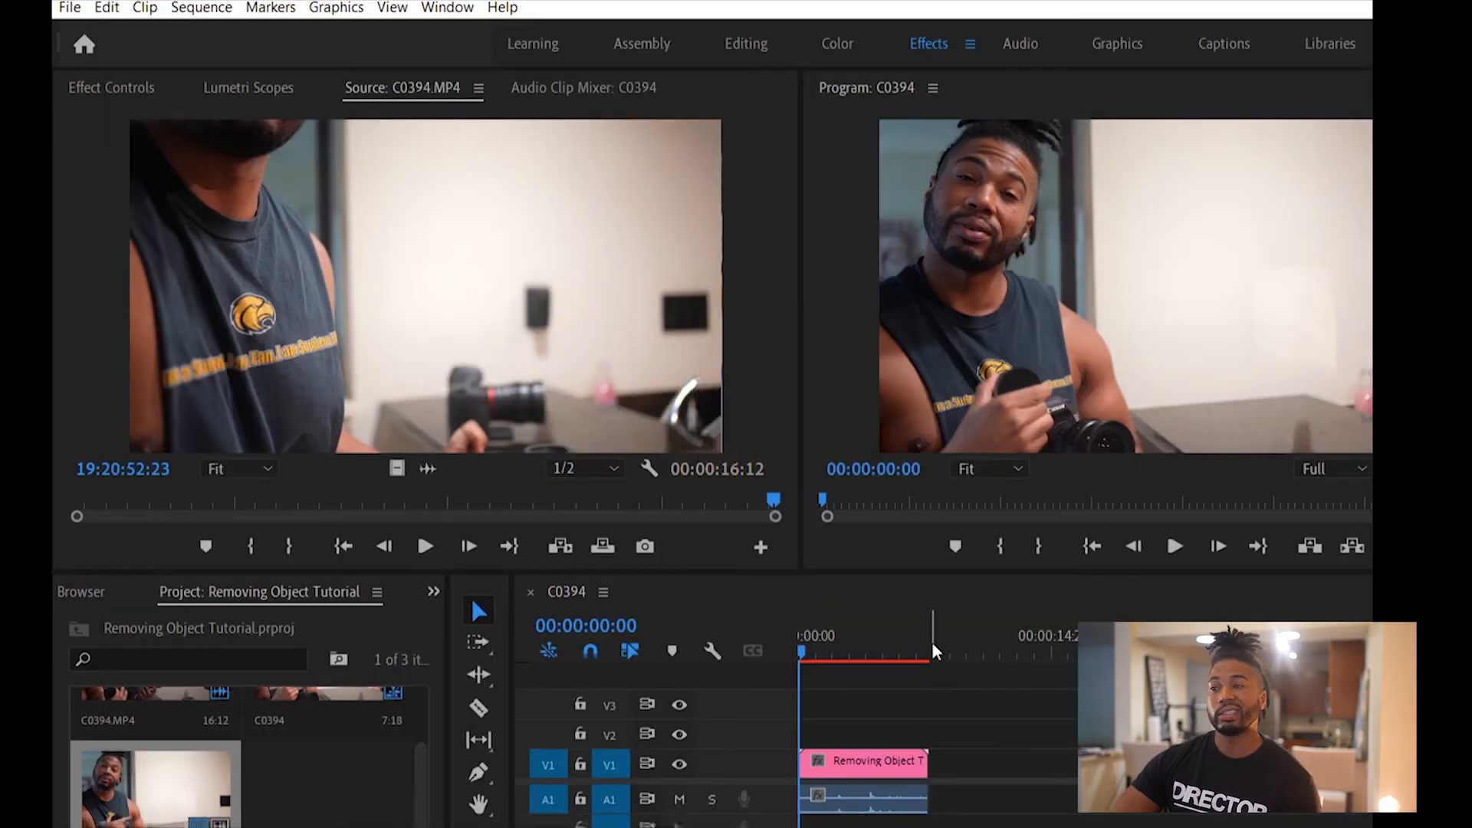
- Switch to Premiere Pro, render the C0394 sequence and play it back in the maximized Program monitor
click(930, 652)
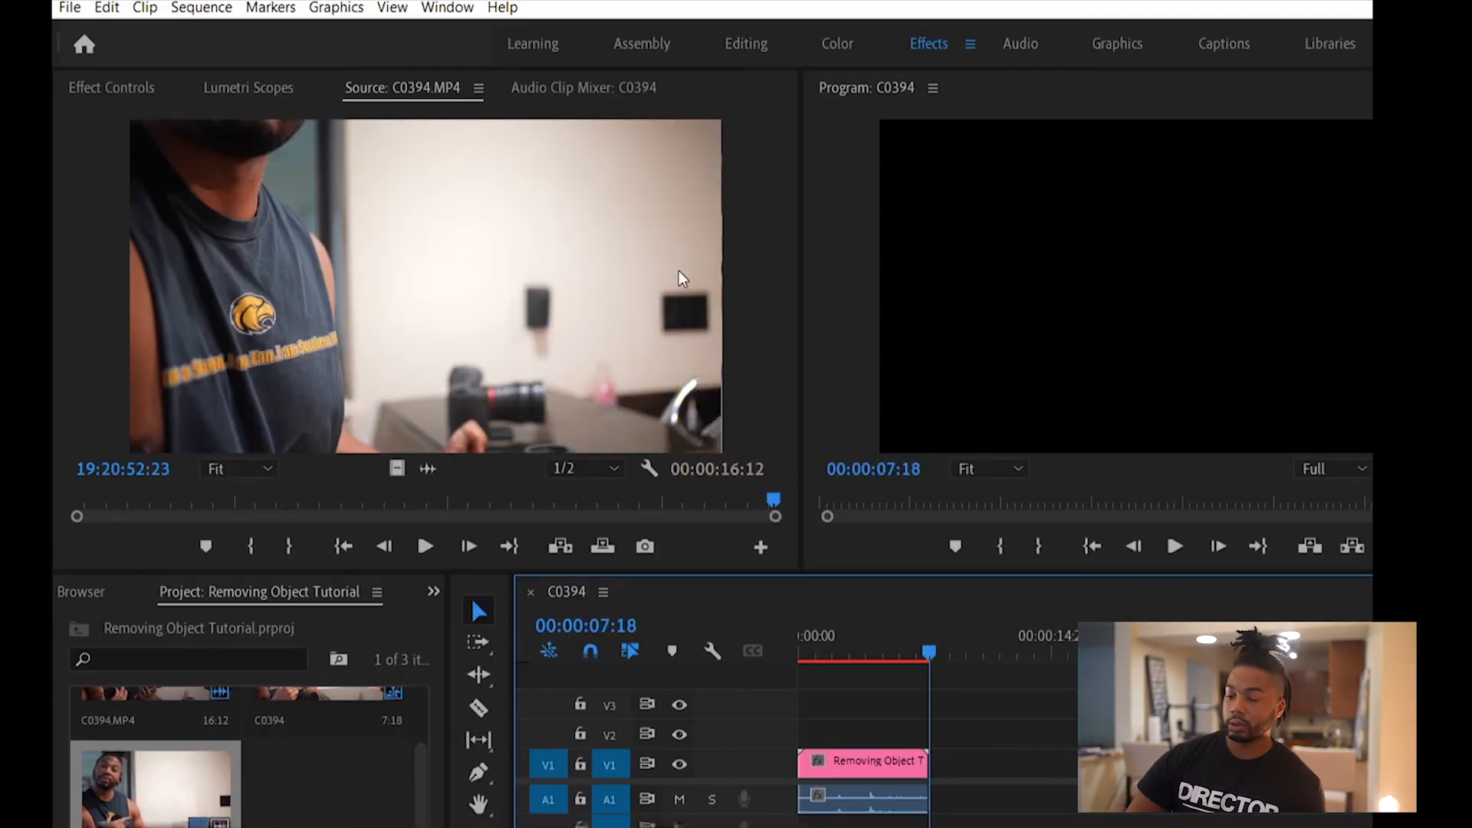
key(Return)
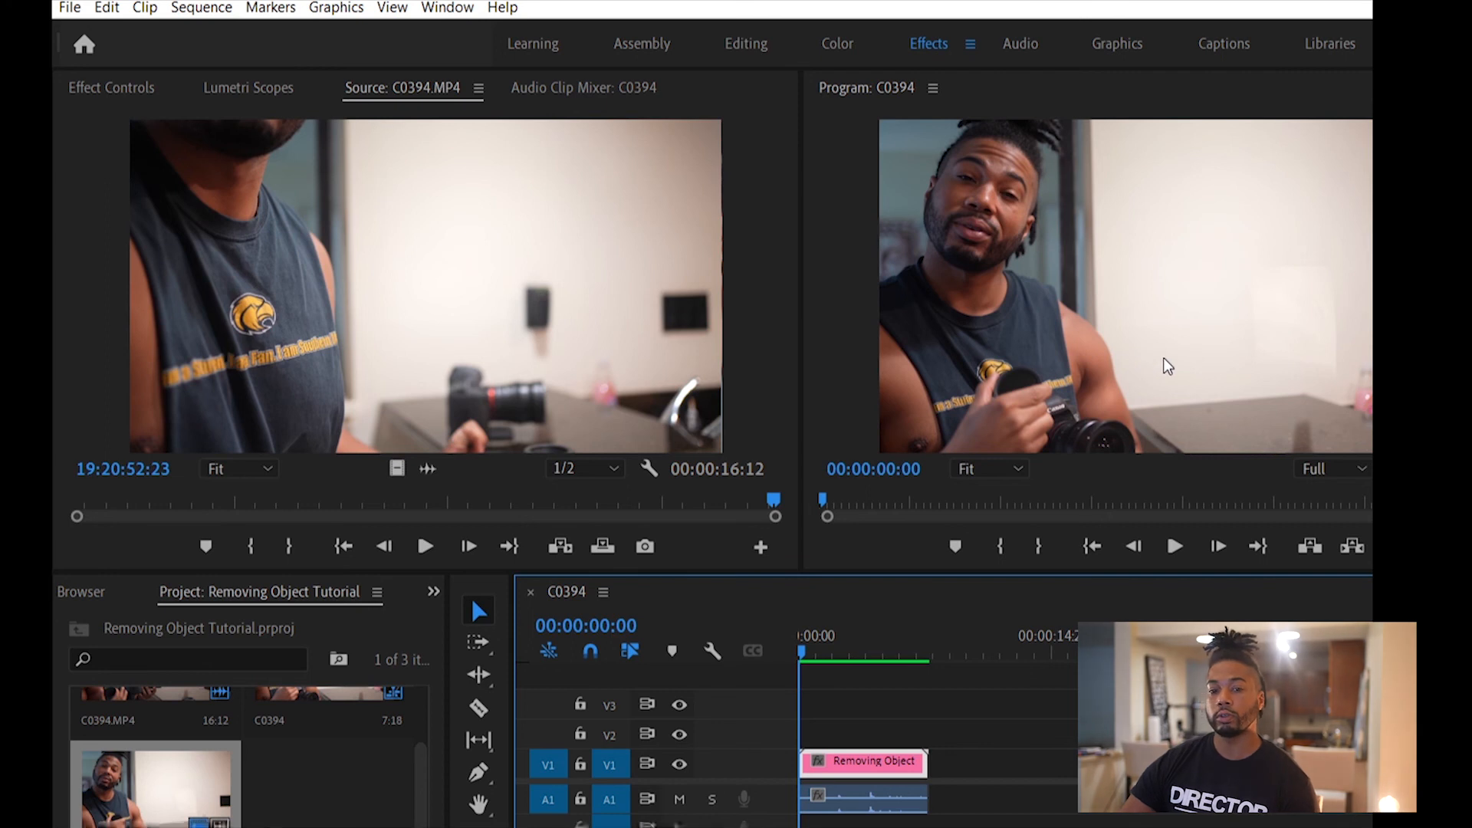
key(grave)
key(space)
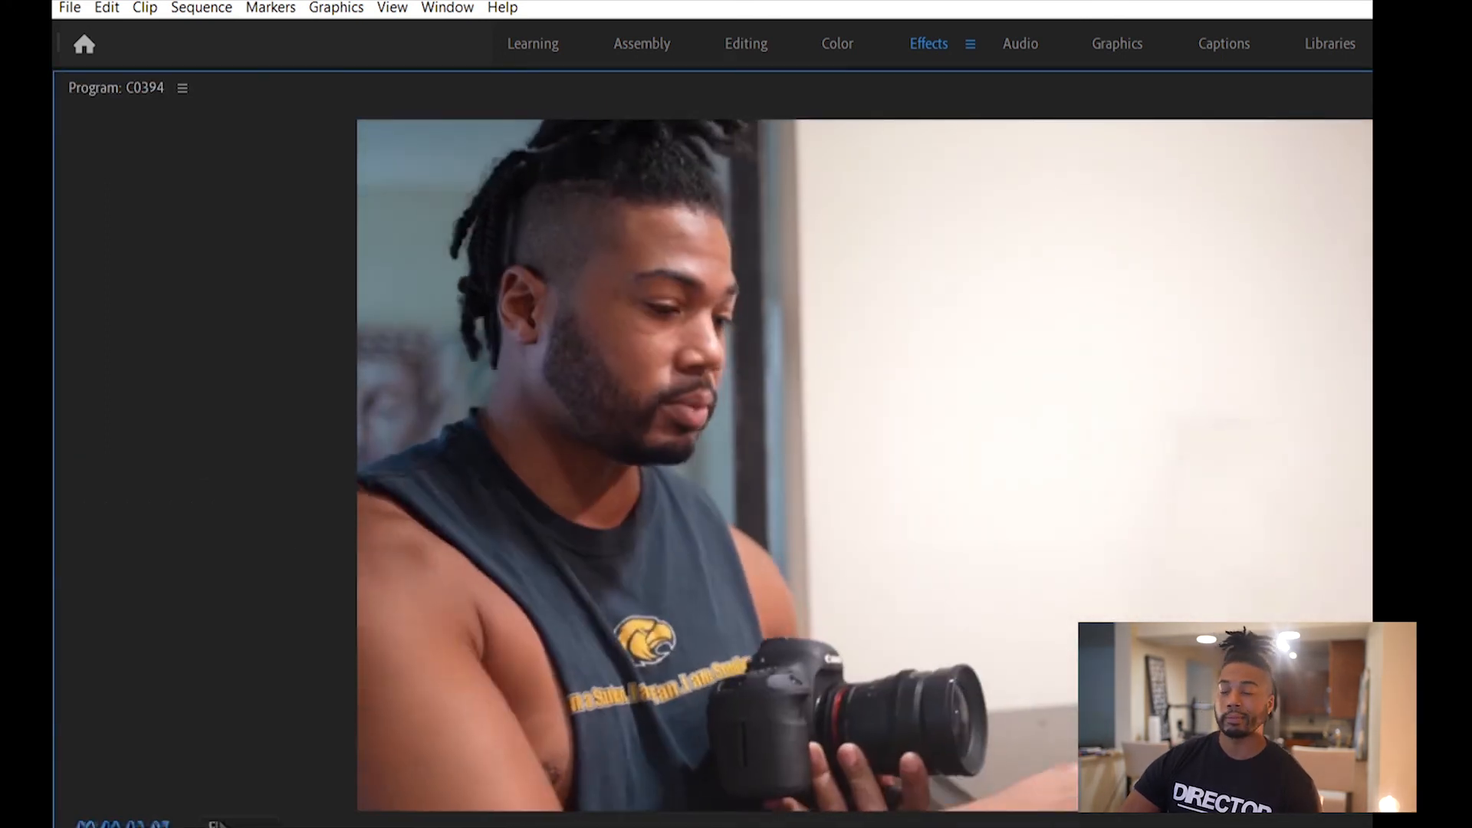